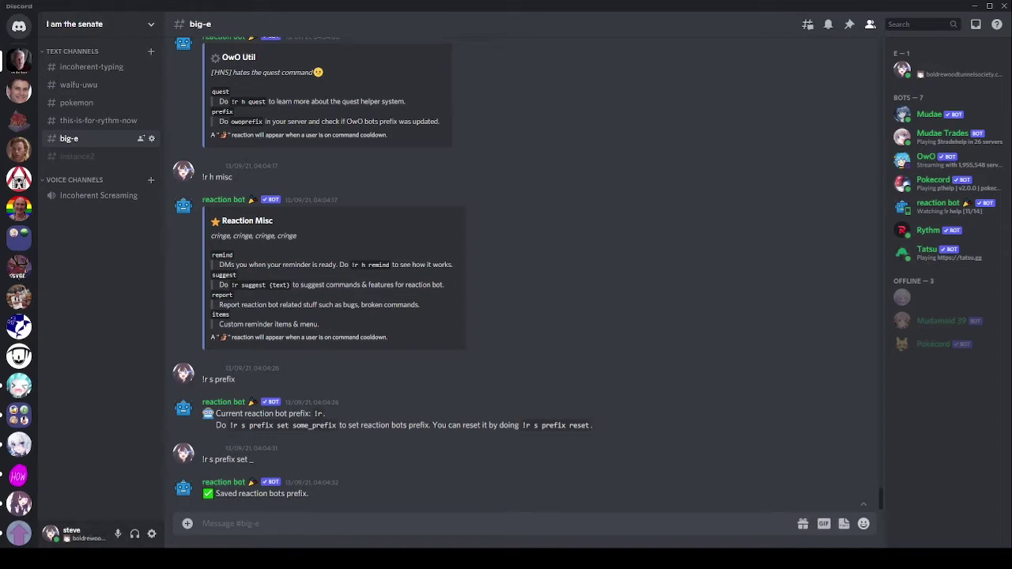
# - View the reaction bot's profile card and request the bot's help overview by sending "_ h" in the big-e channel
pyautogui.click(181, 210)
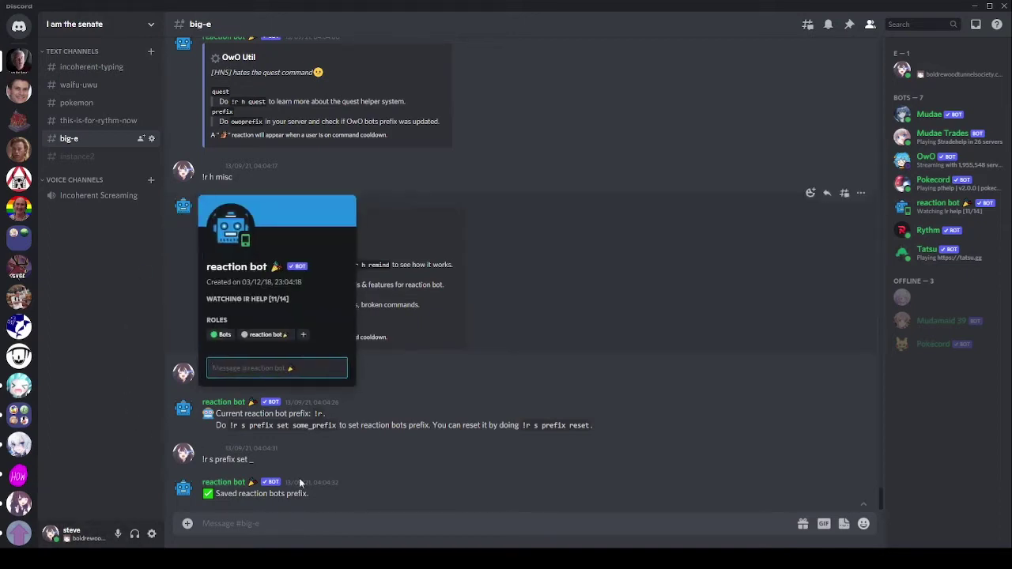
pyautogui.click(441, 522)
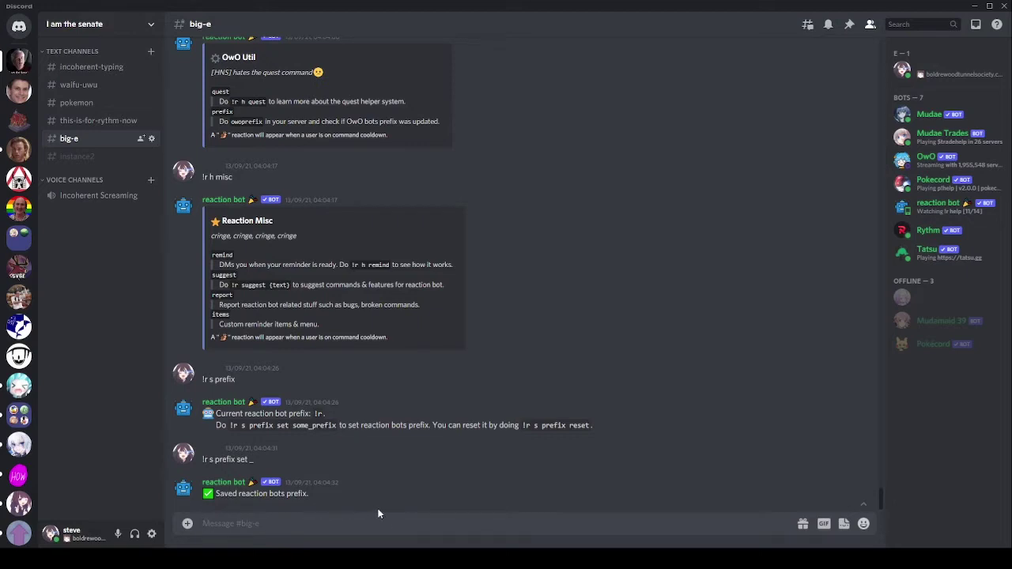
pyautogui.doubleClick(250, 460)
pyautogui.click(459, 522)
pyautogui.write('_ h')
pyautogui.press('Return')
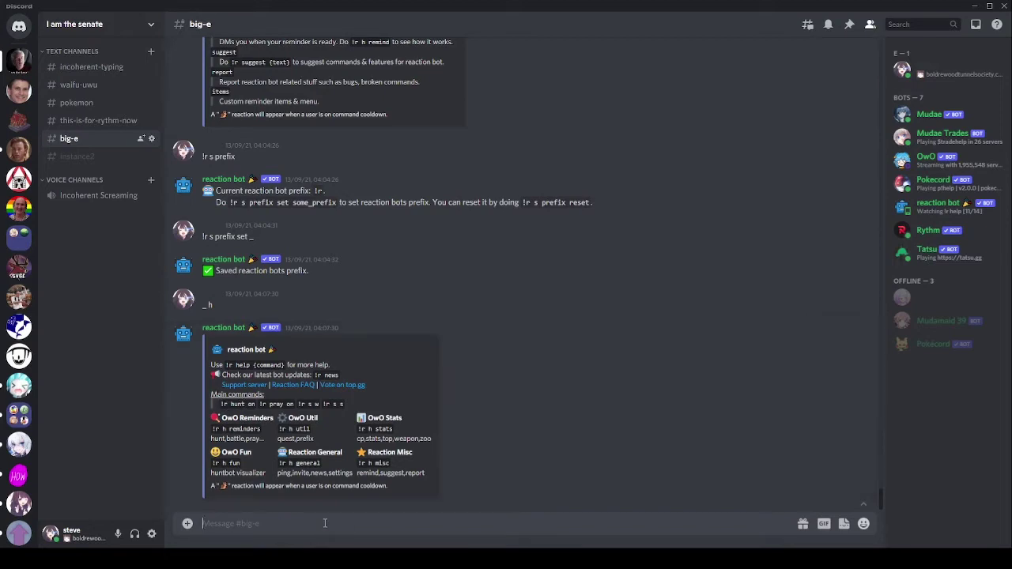
# - Enable the hunt/battle reminder with "_ hunt on" and trigger it by sending "owo", "owo h" and "owo b"
pyautogui.write('_ hunt on')
pyautogui.press('Return')
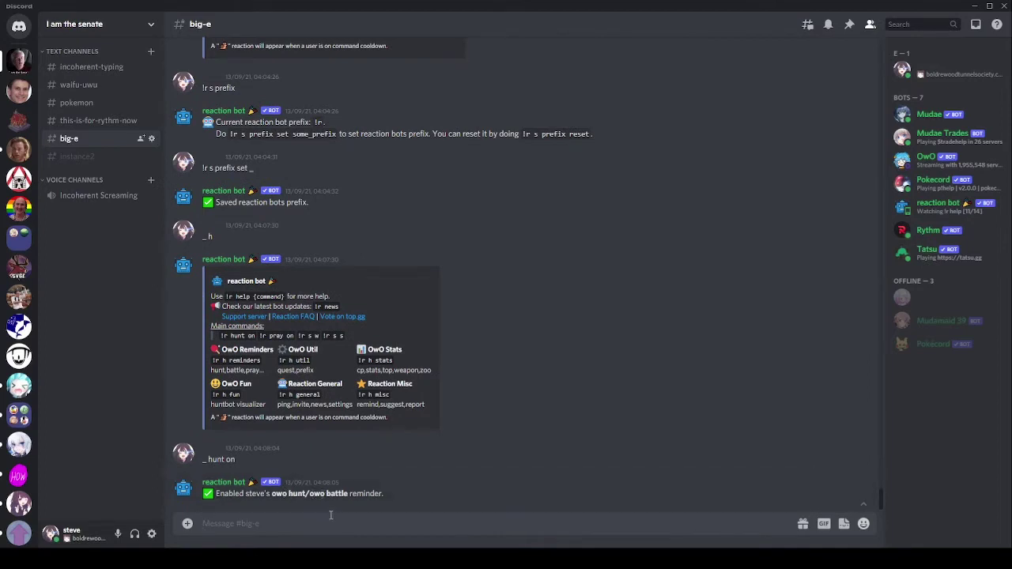
pyautogui.write('owo')
pyautogui.press('Return')
pyautogui.write('owo h')
pyautogui.press('Return')
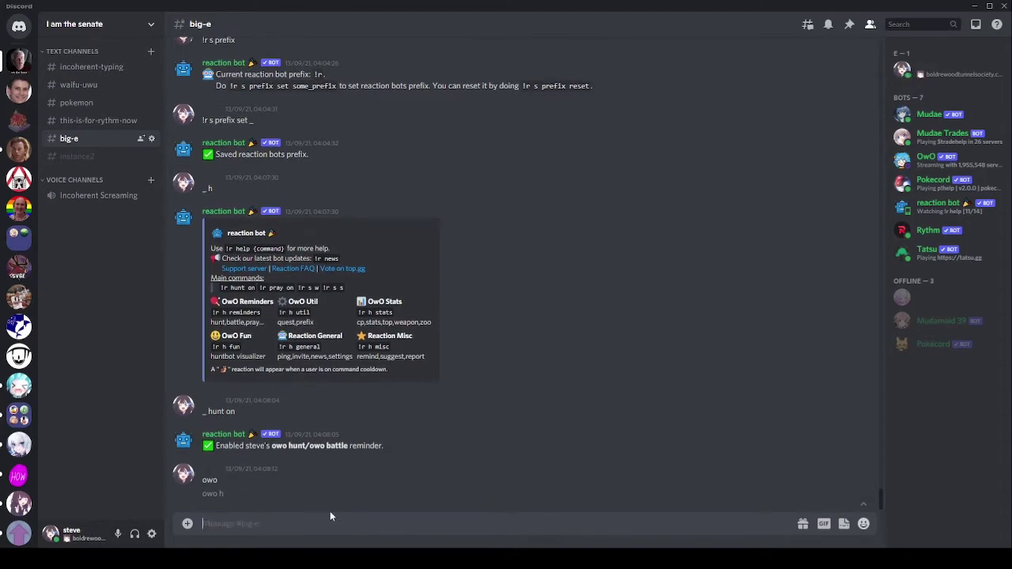
pyautogui.write('owo b')
pyautogui.press('Return')
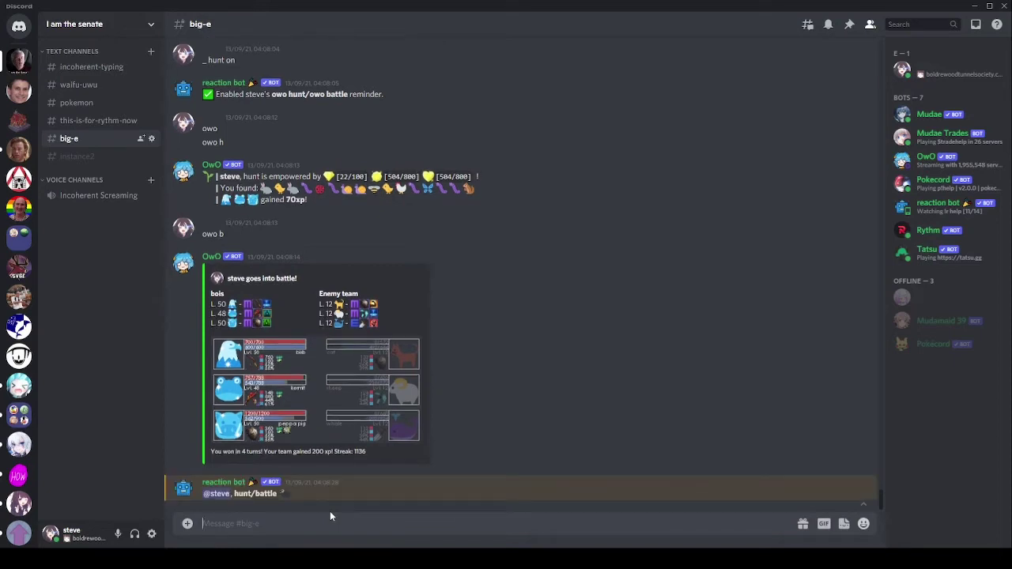
# - Trigger the hunt/battle reminder a second time by sending "owo", "owo h" and "owo b" again
pyautogui.write('owo')
pyautogui.press('Return')
pyautogui.write('owo h')
pyautogui.press('Return')
pyautogui.write('owo b')
pyautogui.press('Return')
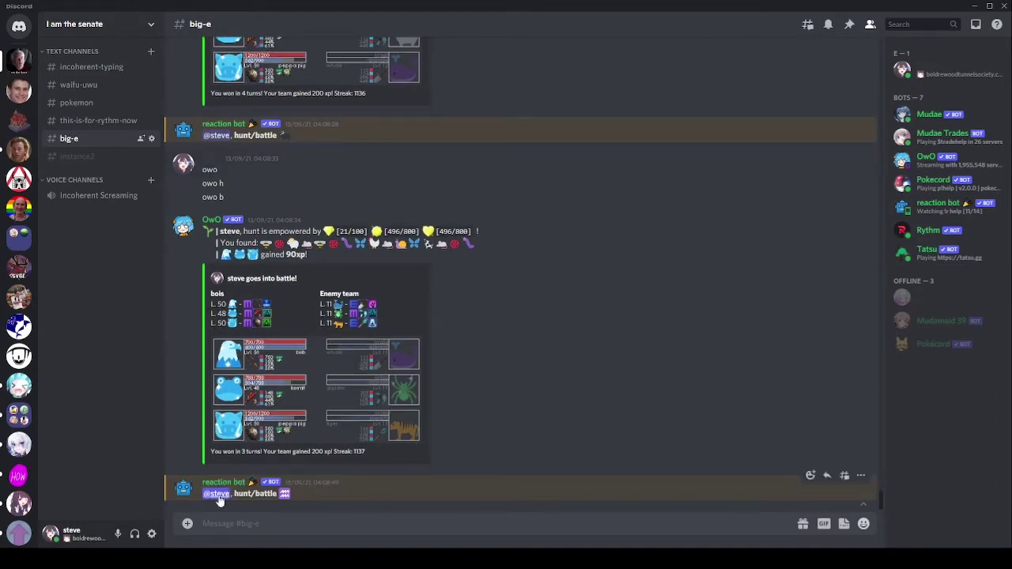
# - Review the earlier help overview and disable the hunt/battle reminder with "_ hunt off"
pyautogui.scroll(5, 709, 514)
pyautogui.scroll(4, 709, 515)
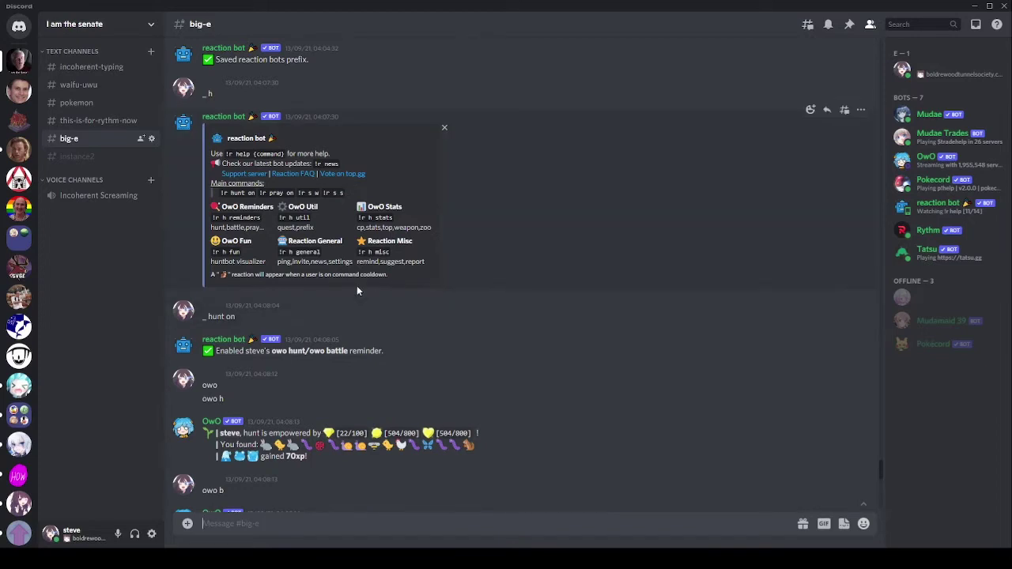
pyautogui.write('_ hunt off')
pyautogui.press('Return')
# - Point out the "!r pray on" command in the help overview and turn on the weapon auto-responder with "_ s w"
pyautogui.scroll(6, 502, 227)
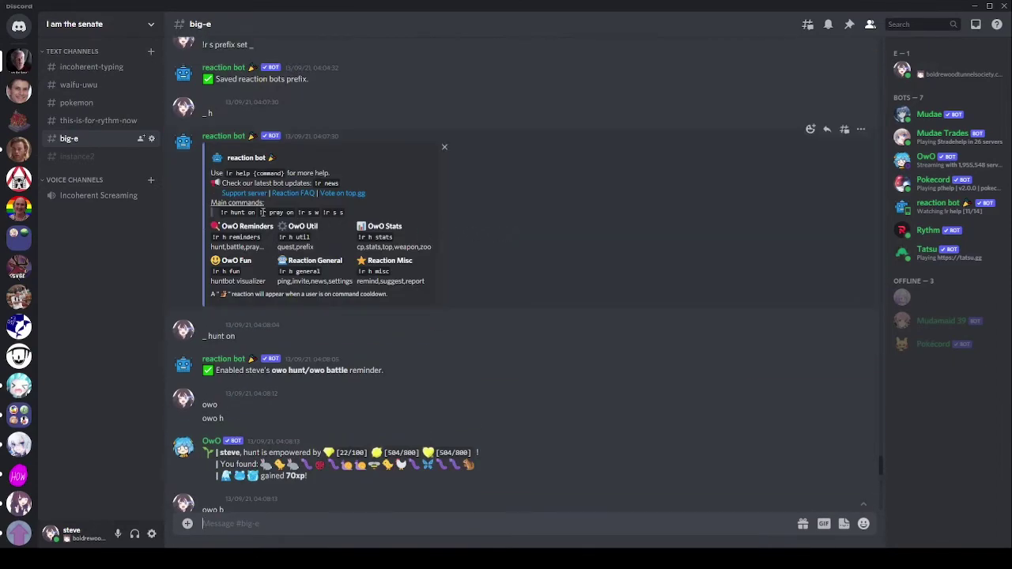
pyautogui.moveTo(261, 212); pyautogui.dragTo(297, 212)
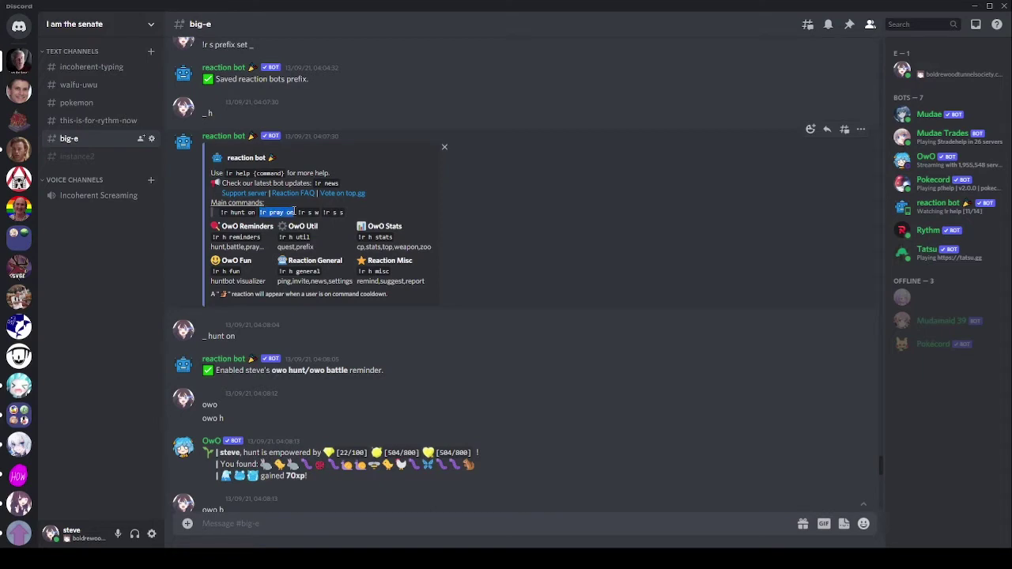
pyautogui.click(509, 245)
pyautogui.write('_ s w')
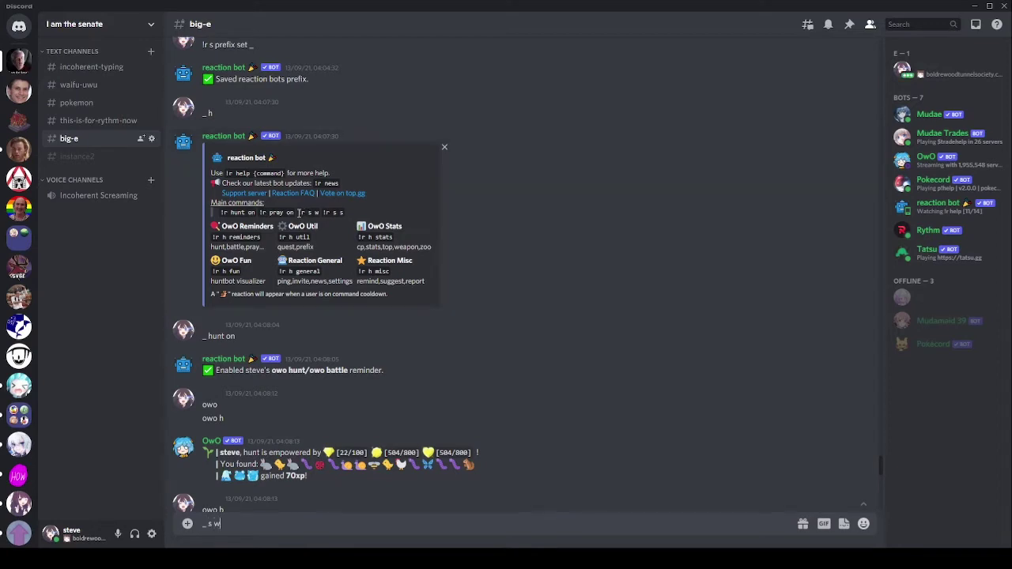
pyautogui.press('Return')
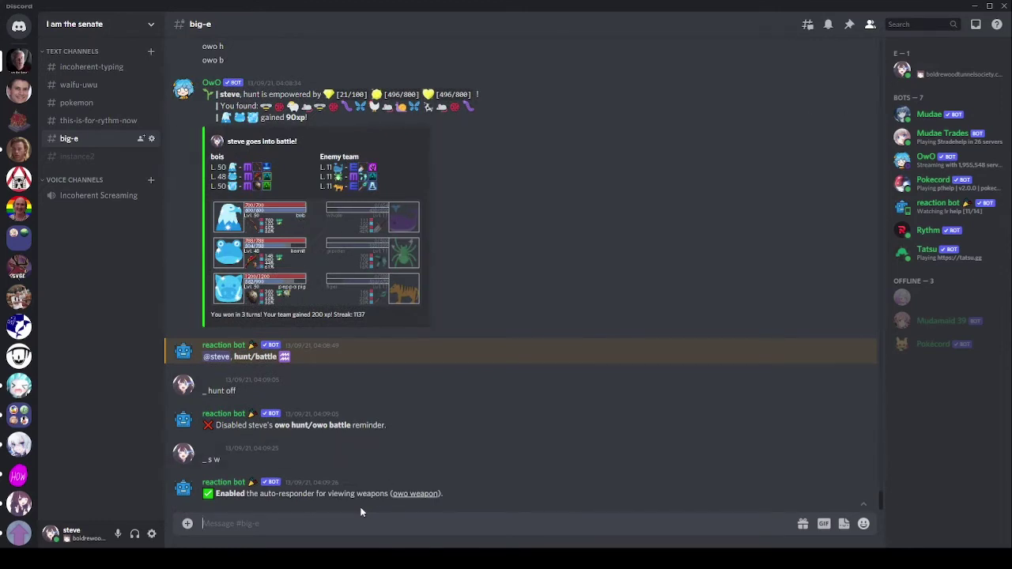
# - List the owned weapons with "owo w" and look up the 50% Great Sword by sending "owo w 1P2OJL"
pyautogui.write('owo w')
pyautogui.press('Return')
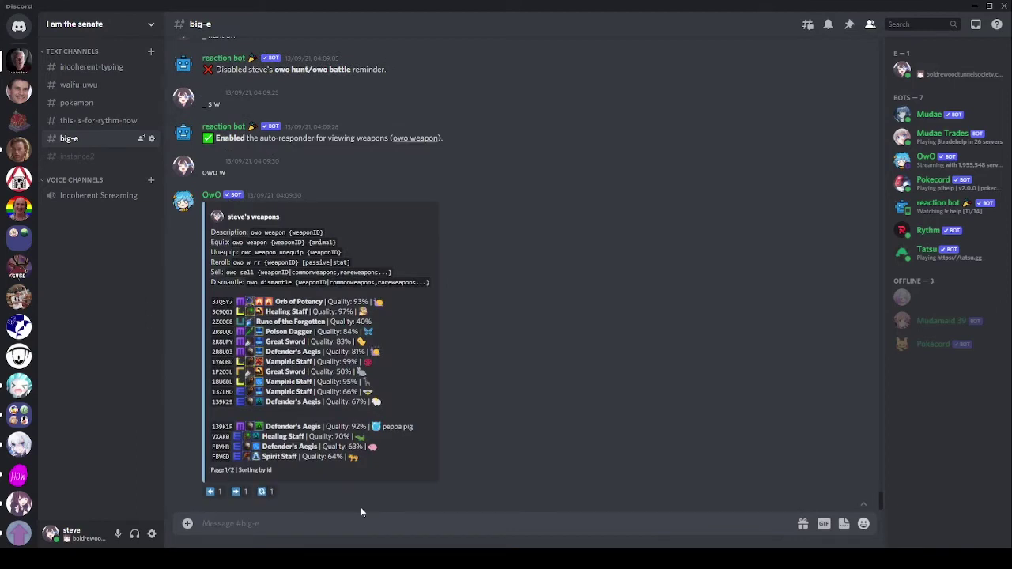
pyautogui.doubleClick(223, 371)
pyautogui.hotkey('ctrl', 'c')
pyautogui.write('owo w')
pyautogui.hotkey('ctrl', 'v')
pyautogui.press('Return')
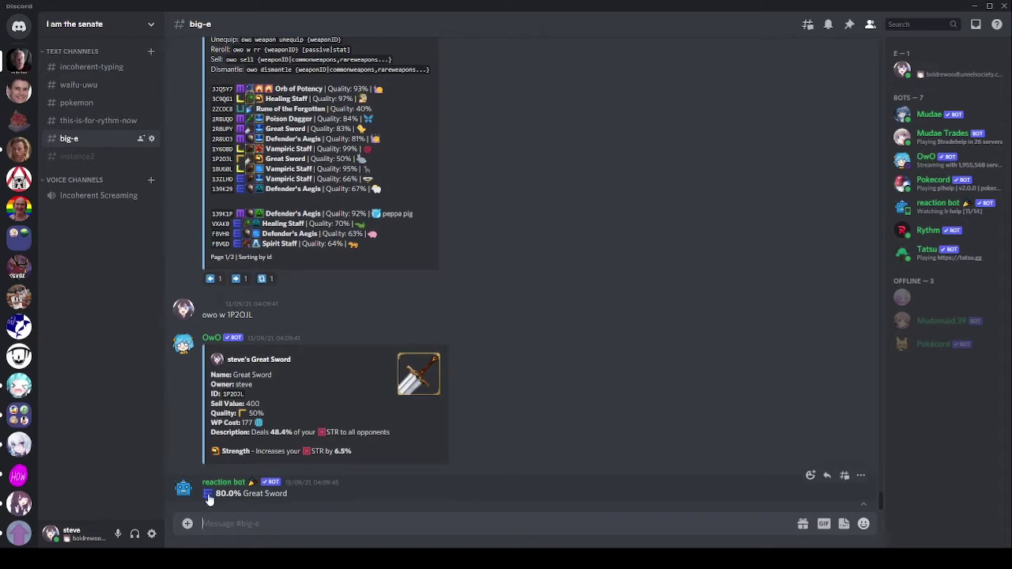
# - Examine the Great Sword's Strength passive and its description stats
pyautogui.click(265, 523)
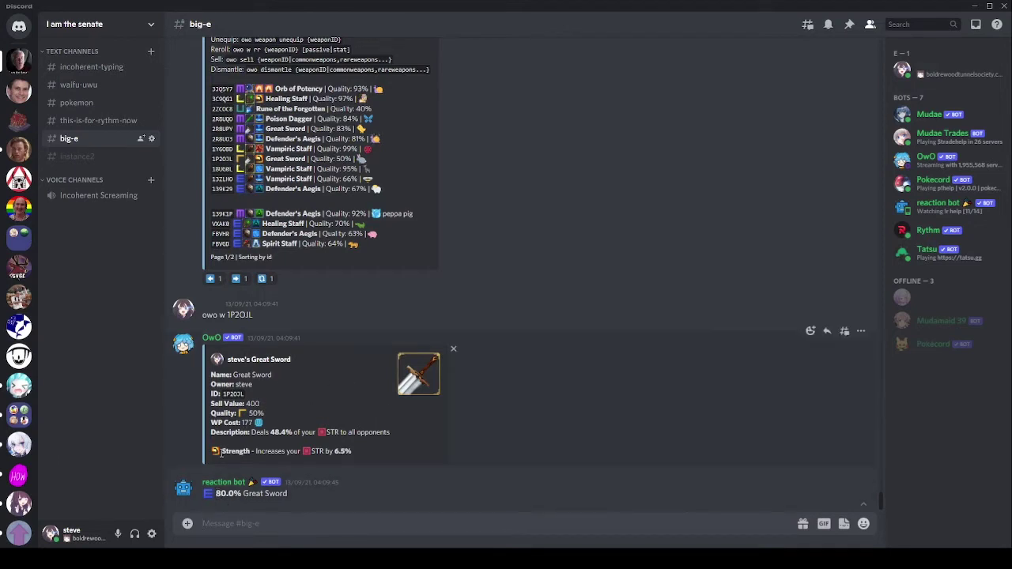
pyautogui.moveTo(218, 451); pyautogui.dragTo(456, 452)
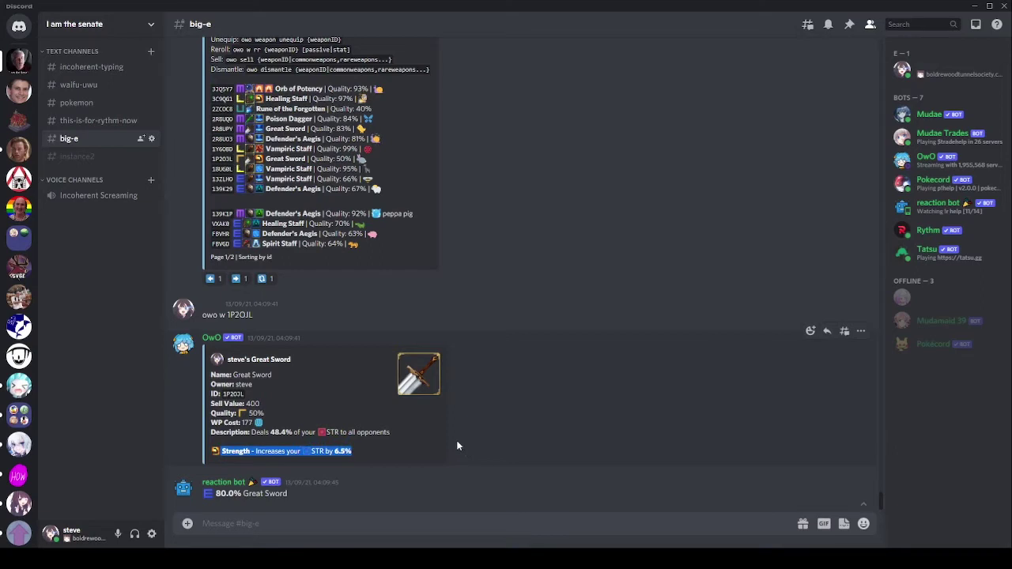
pyautogui.click(453, 440)
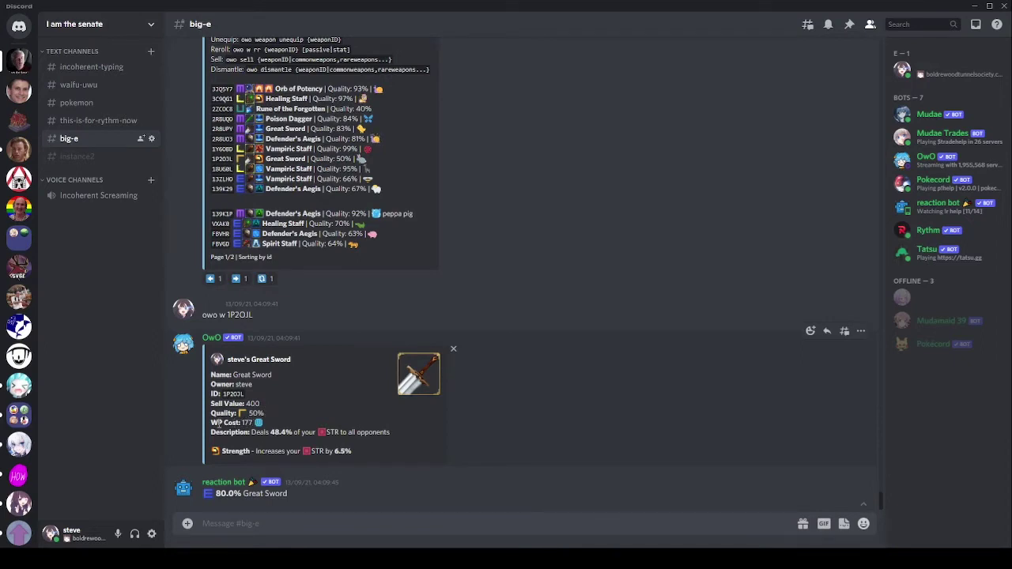
pyautogui.moveTo(272, 428); pyautogui.dragTo(293, 434)
pyautogui.click(294, 433)
# - Look up peppa pig's Defender's Aegis by sending "owo w 139K1P"
pyautogui.doubleClick(222, 214)
pyautogui.write('owo w')
pyautogui.hotkey('ctrl', 'v')
pyautogui.press('Return')
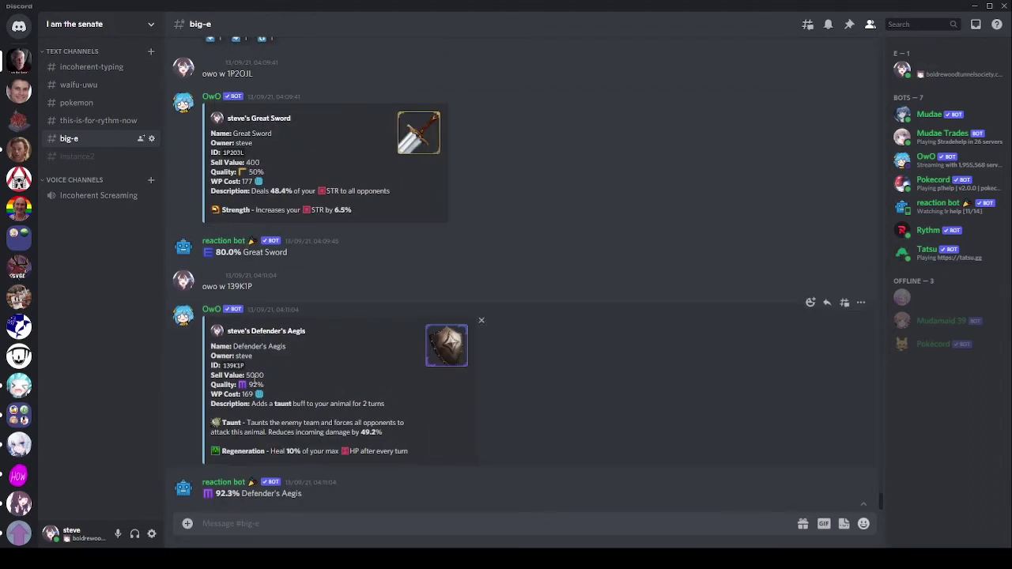
# - Compare the Defender's Aegis quality with the reaction bot's calculated percentage and its Regeneration passive value
pyautogui.moveTo(248, 385); pyautogui.dragTo(262, 385)
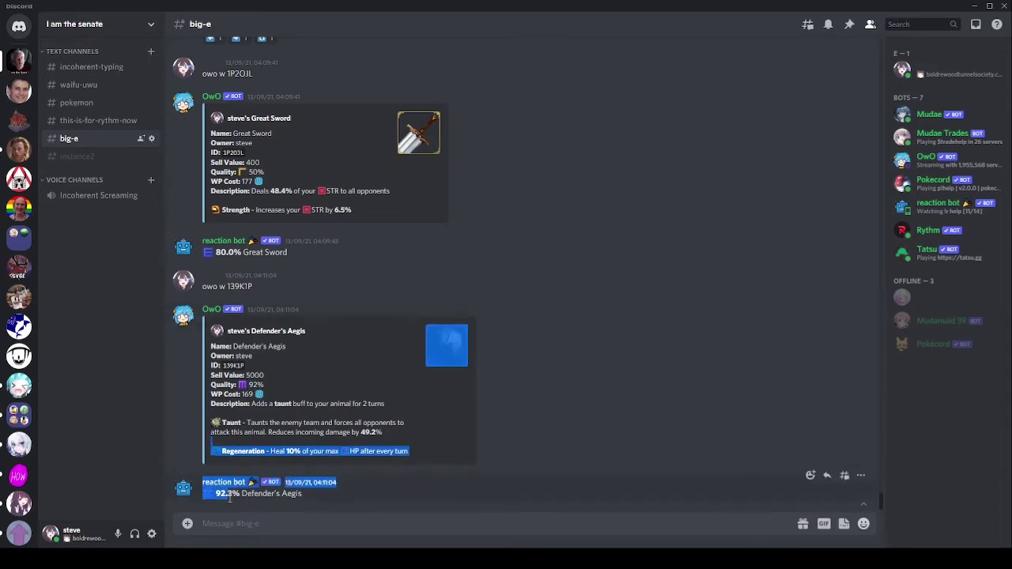
pyautogui.moveTo(216, 493); pyautogui.dragTo(232, 496)
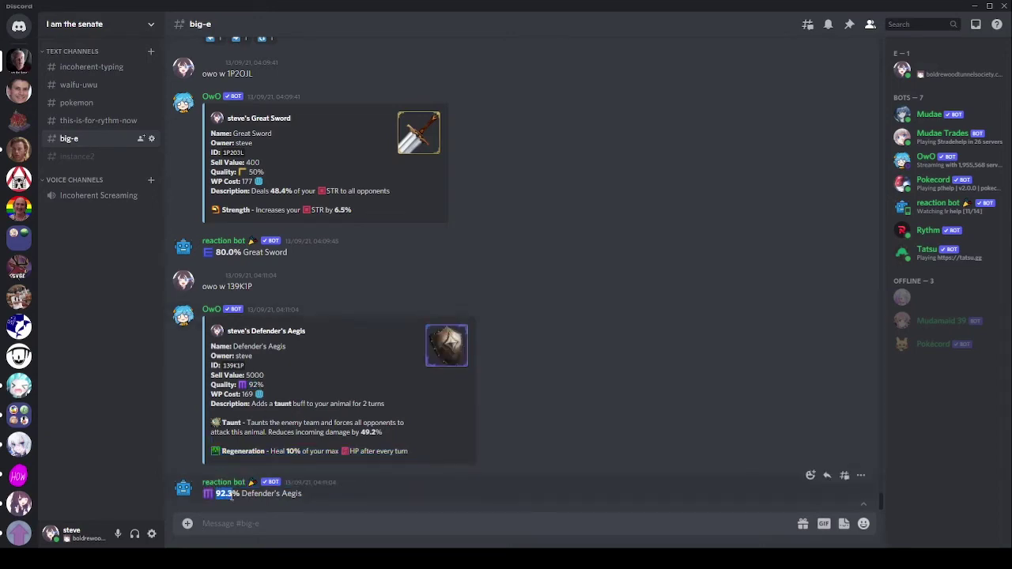
pyautogui.moveTo(286, 450); pyautogui.dragTo(301, 452)
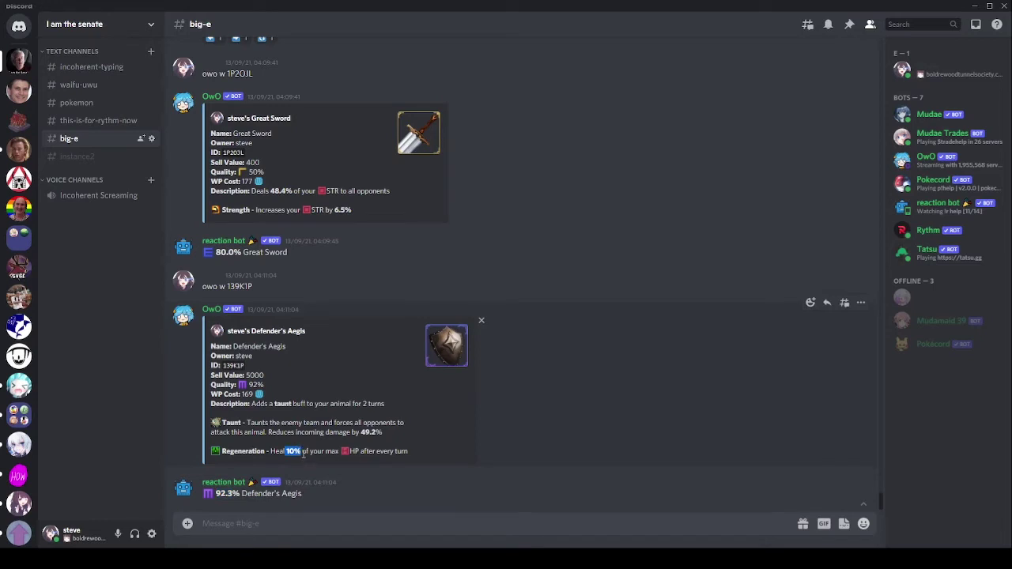
pyautogui.click(304, 452)
# - Show the battle team with "owo tm" and look up birb's weapon by sending "owo w 7ZMT1"
pyautogui.write('owo tm')
pyautogui.press('Return')
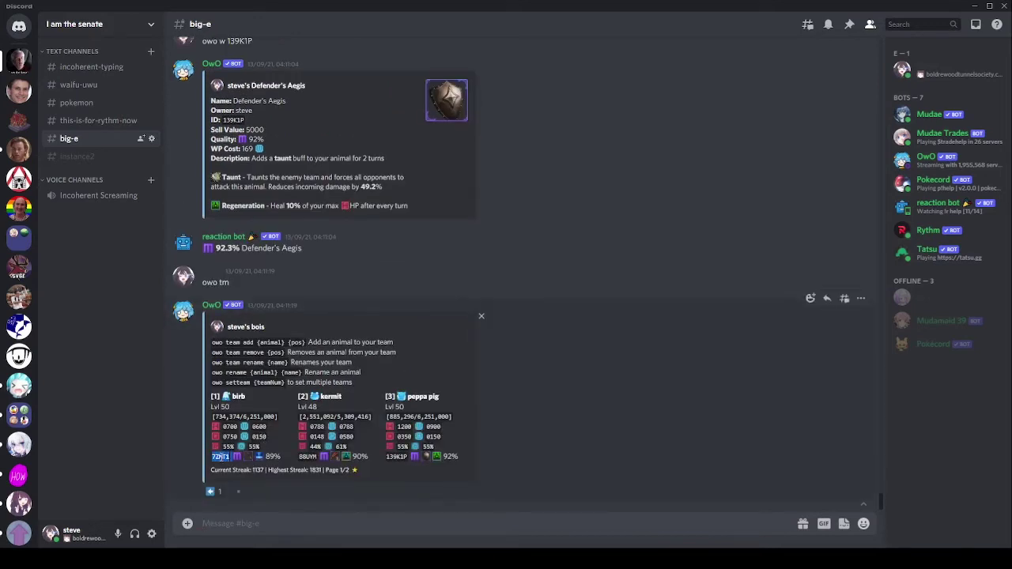
pyautogui.write('owo w 7ZMT1')
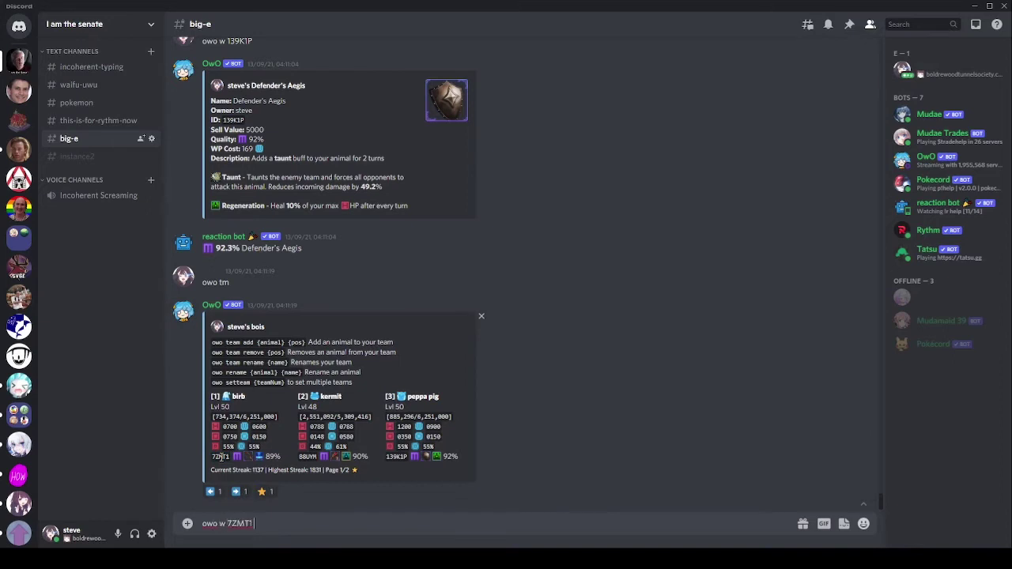
pyautogui.press('Return')
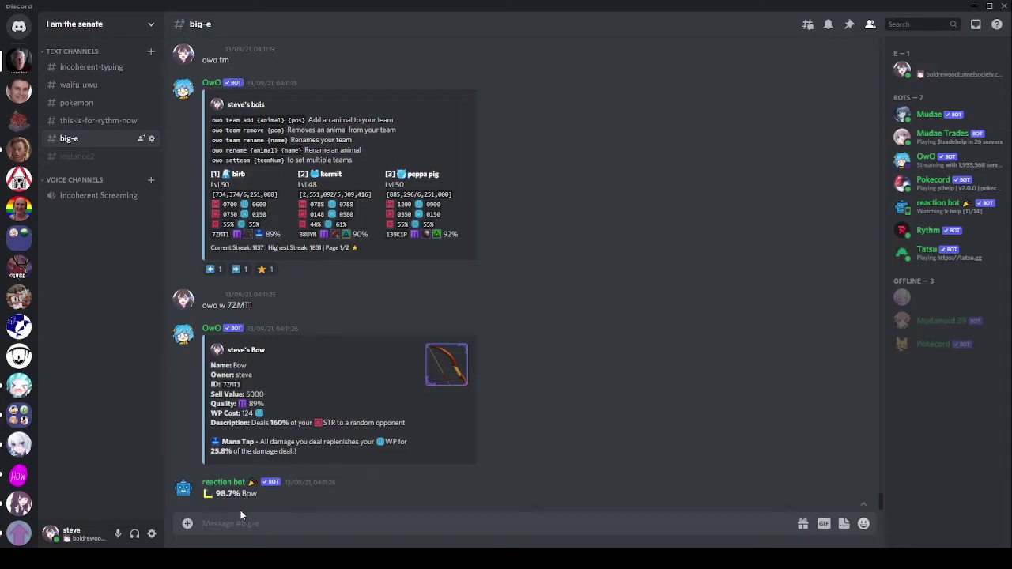
# - Open the team-help channel of the OwO Bot Support server and find the Passive re-roll checker spreadsheet in its pinned messages
pyautogui.scroll(-5, 24, 466)
pyautogui.scroll(-3, 30, 462)
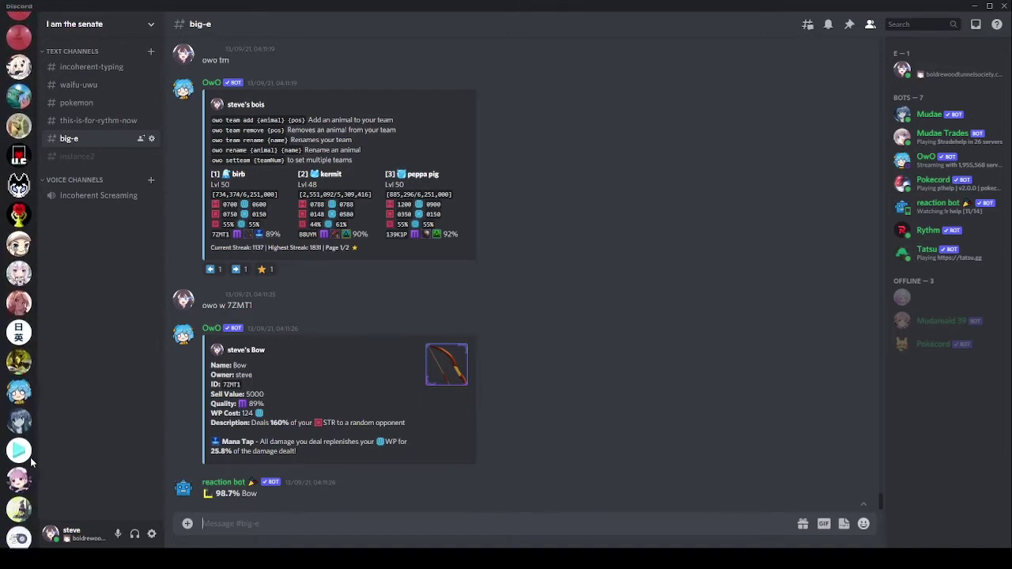
pyautogui.click(20, 392)
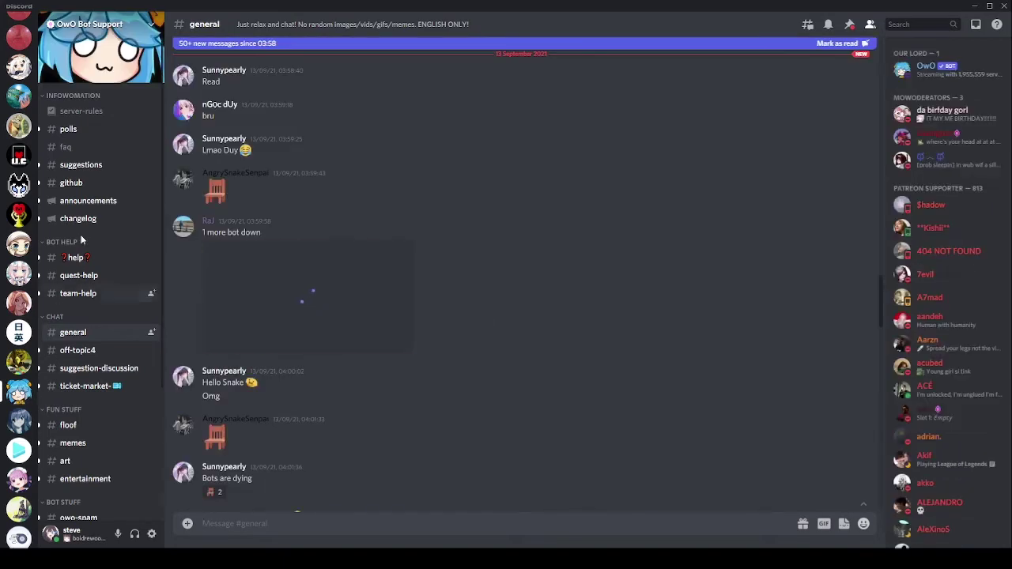
pyautogui.click(99, 259)
pyautogui.hotkey('alt', 'Down')
pyautogui.hotkey('alt', 'Down')
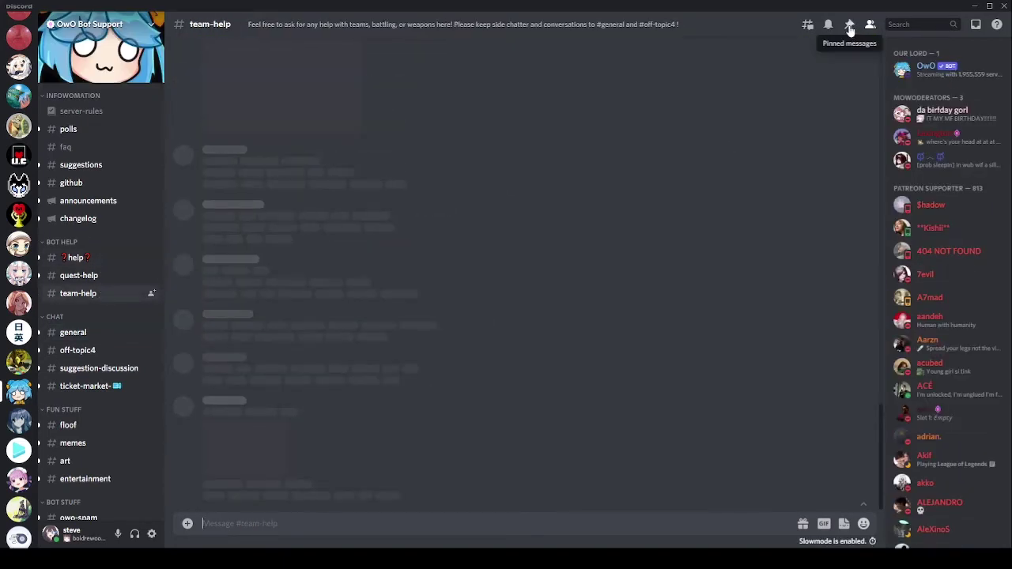
pyautogui.click(850, 26)
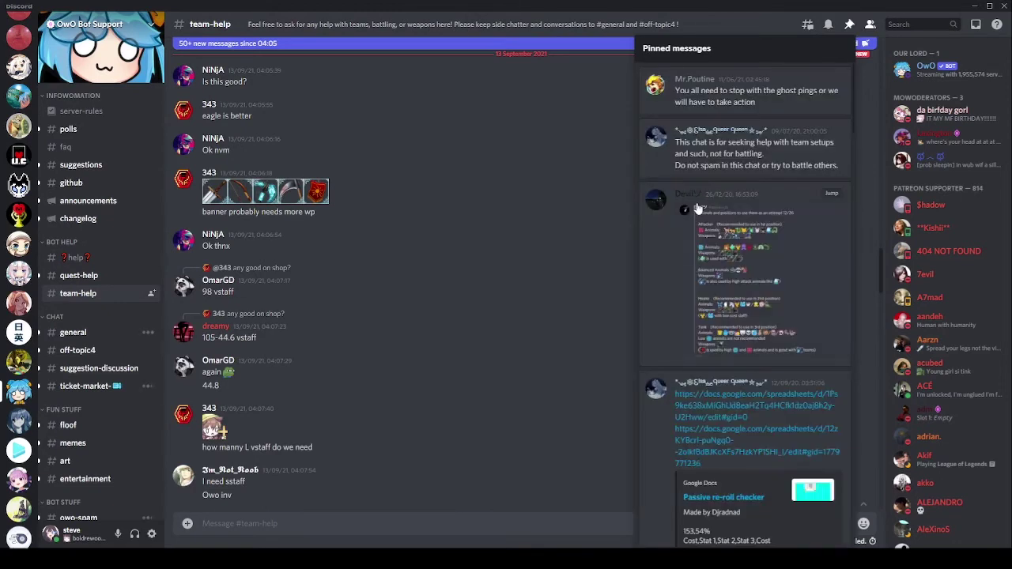
pyautogui.scroll(-2, 696, 208)
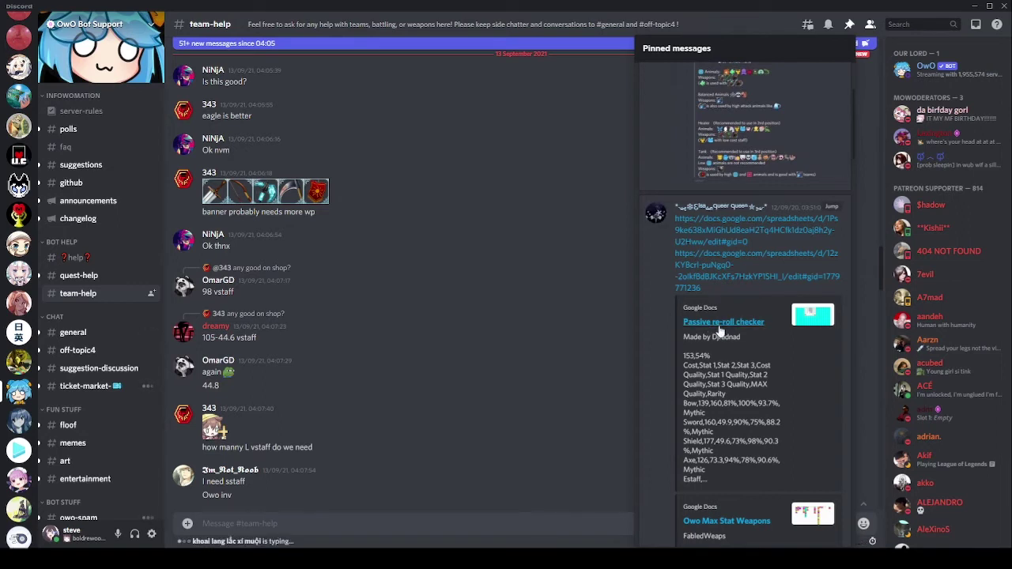
# - Close the pinned messages and return to the big-e channel of the "I am the senate" server
pyautogui.click(593, 336)
pyautogui.scroll(5, 19, 227)
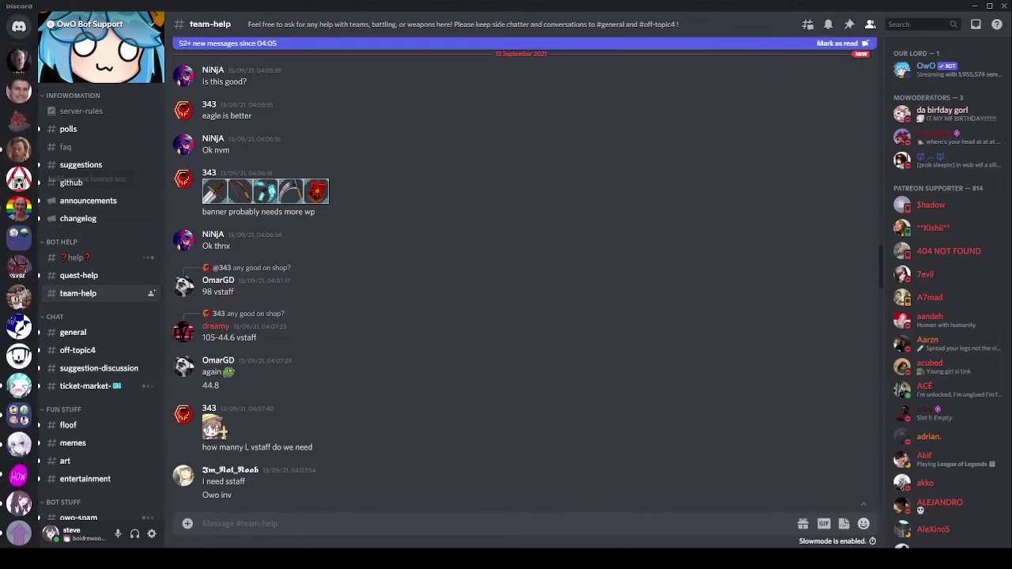
pyautogui.click(19, 61)
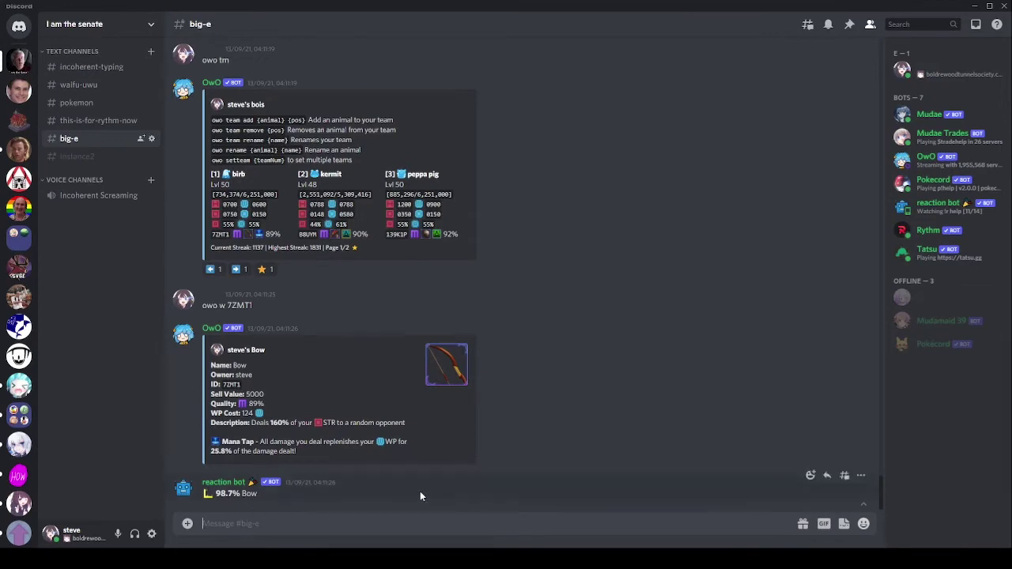
# - Request the help overview with "_ h" and turn on the shop weapons auto-responder with "_ s s"
pyautogui.write('_h')
pyautogui.press('Return')
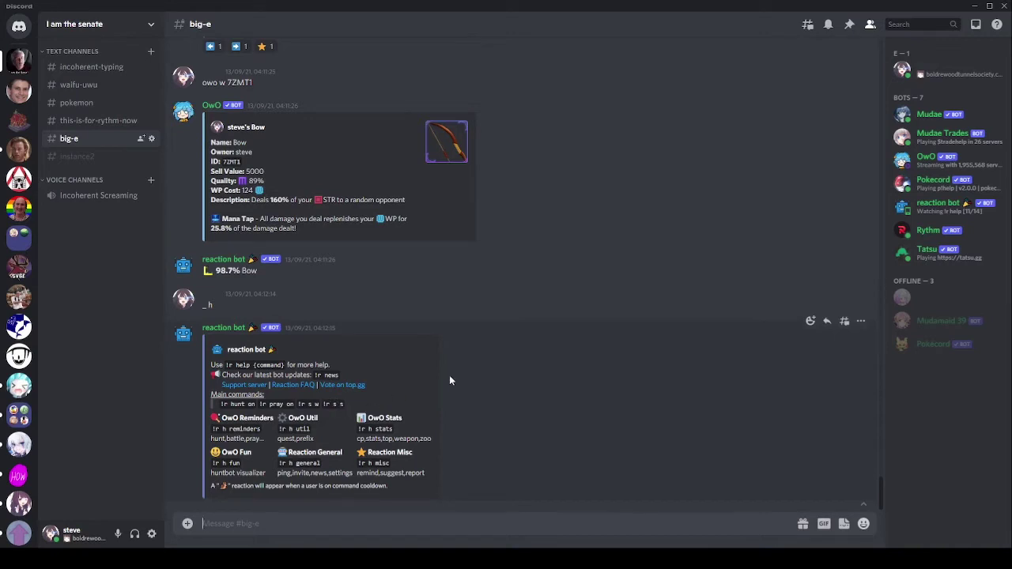
pyautogui.write('_ s s')
pyautogui.press('Return')
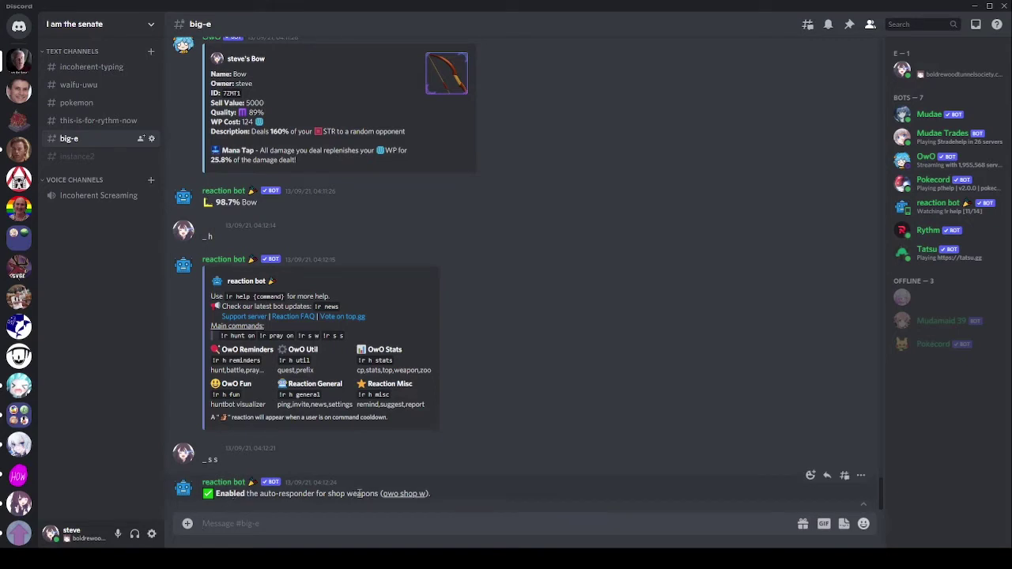
# - Show today's available shop weapons by sending "owo shop w" and review the bot's reply
pyautogui.write('owo w')
pyautogui.press('BackSpace')
pyautogui.write('shop w')
pyautogui.press('Return')
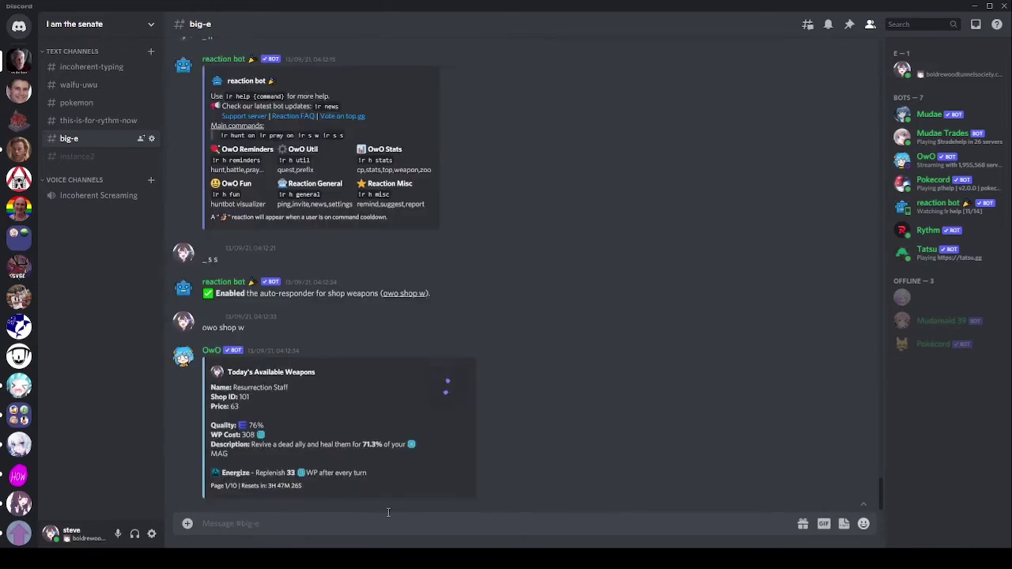
pyautogui.scroll(8, 365, 348)
pyautogui.scroll(-10, 283, 215)
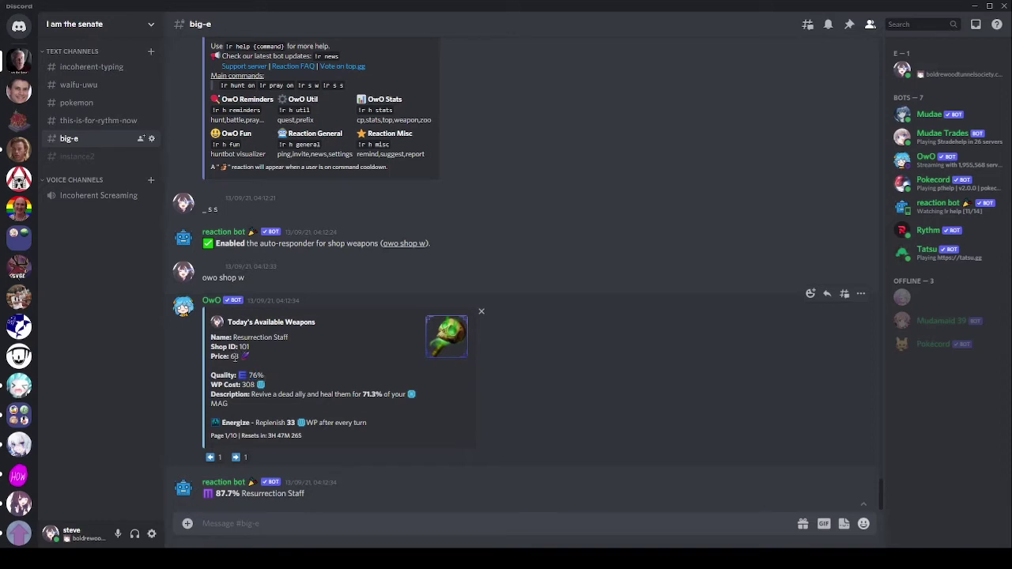
# - Check the weapon shard balance by sending "owo ws" and compare it with the price of the Resurrection Staff with shop ID 101
pyautogui.doubleClick(234, 356)
pyautogui.click(234, 356)
pyautogui.write('owo ws')
pyautogui.press('Return')
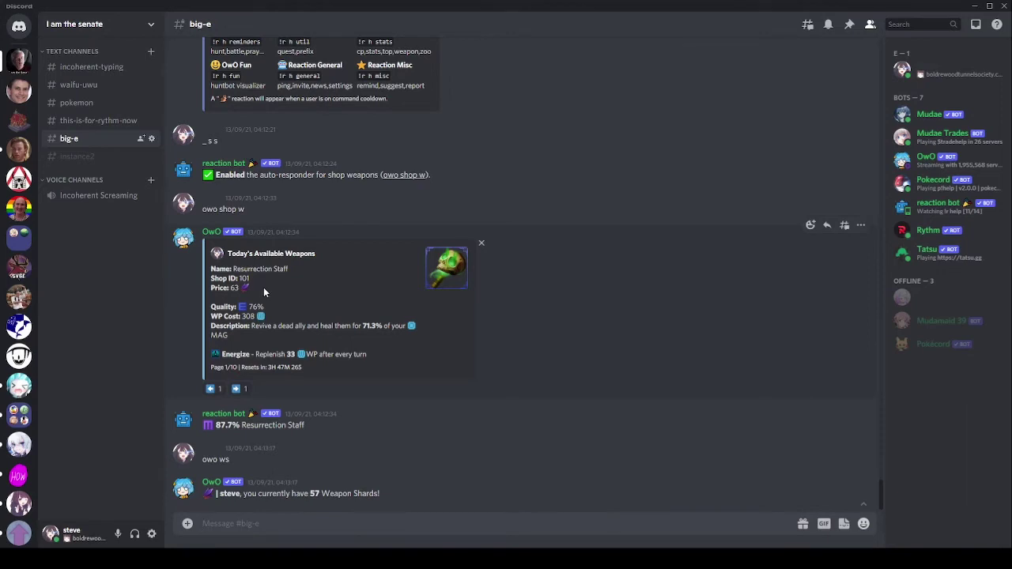
pyautogui.moveTo(263, 291); pyautogui.dragTo(234, 286)
pyautogui.click(274, 303)
# - Page forward through all of today's available shop weapons, reading the reaction bot's rating for each, until the first page returns
pyautogui.click(238, 388)
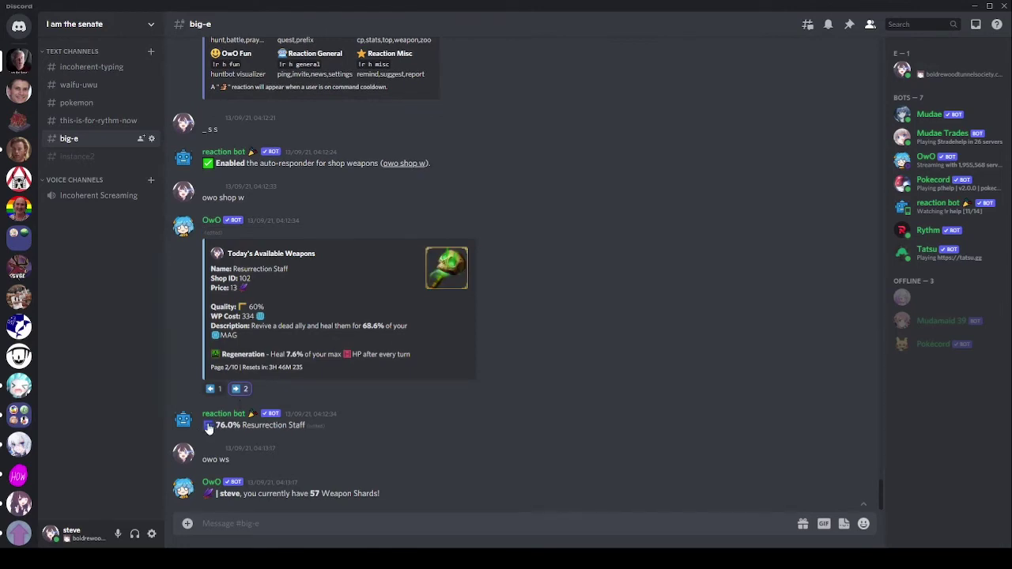
pyautogui.click(239, 389)
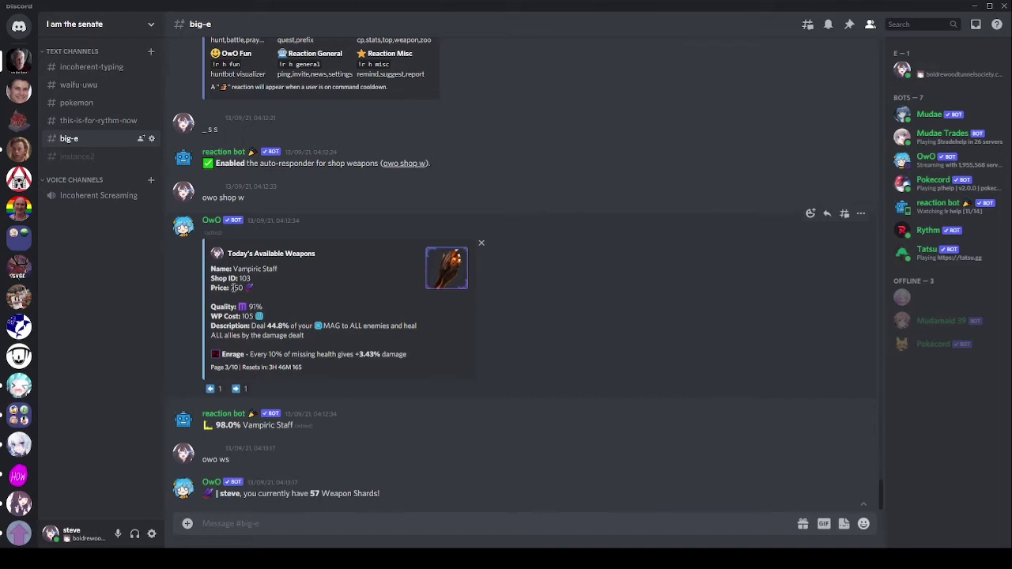
pyautogui.click(239, 388)
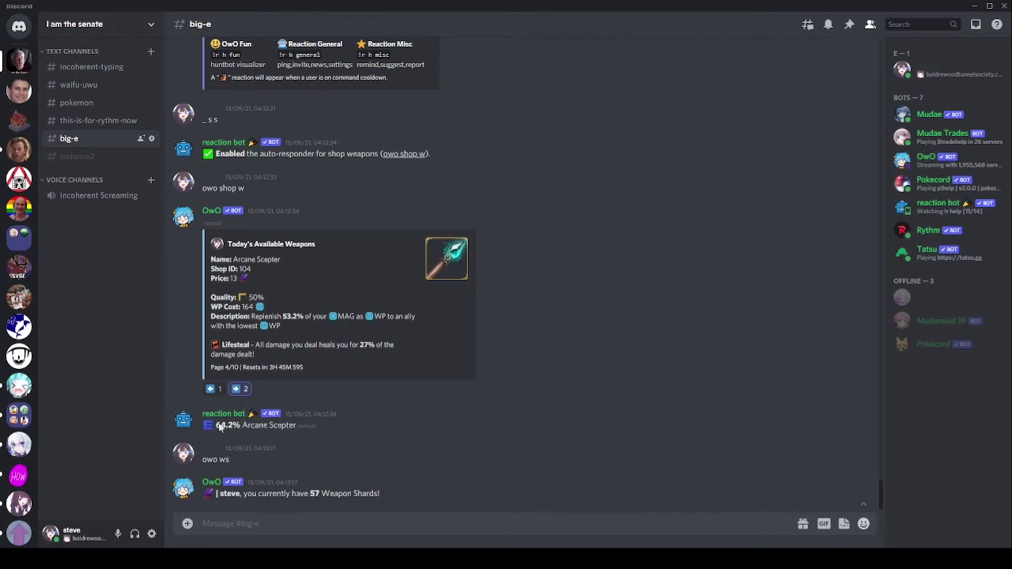
pyautogui.click(237, 393)
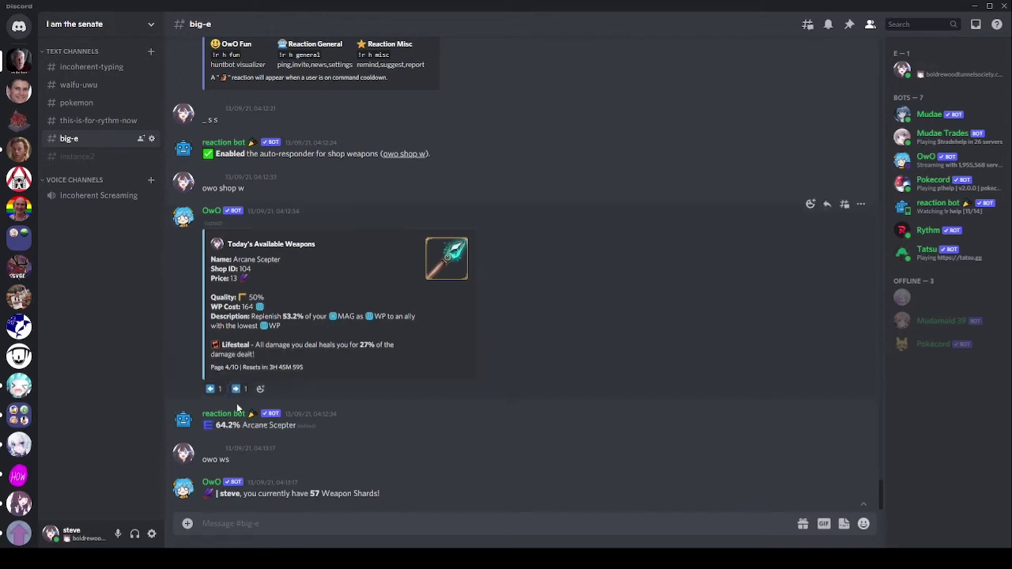
pyautogui.click(237, 388)
pyautogui.click(237, 390)
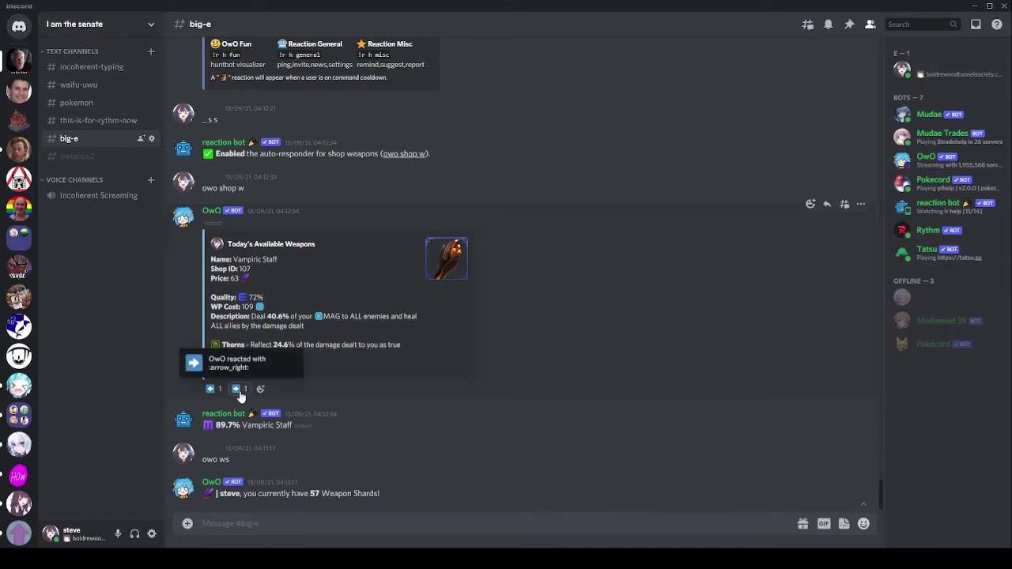
pyautogui.click(238, 389)
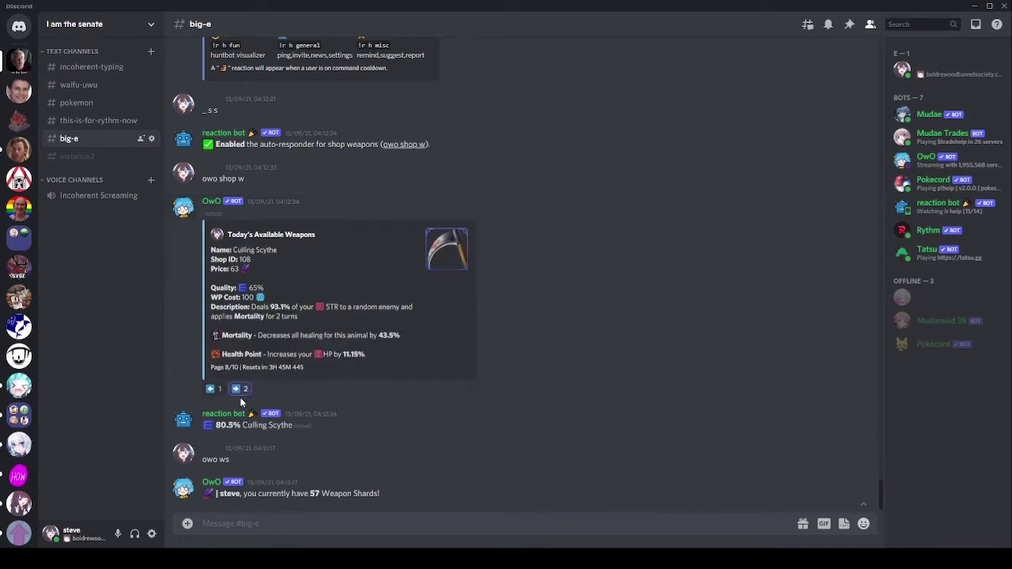
pyautogui.click(238, 389)
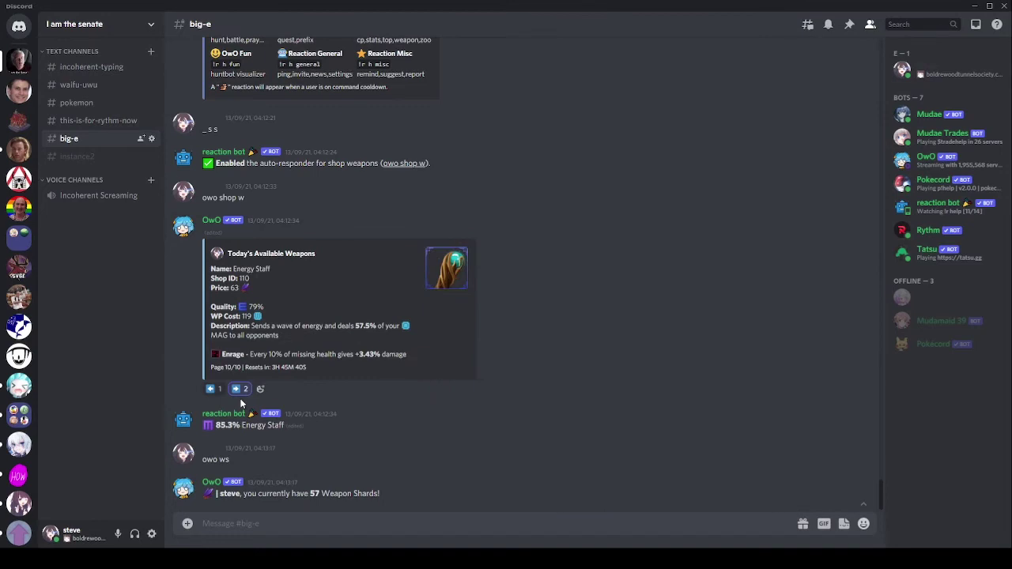
pyautogui.click(238, 389)
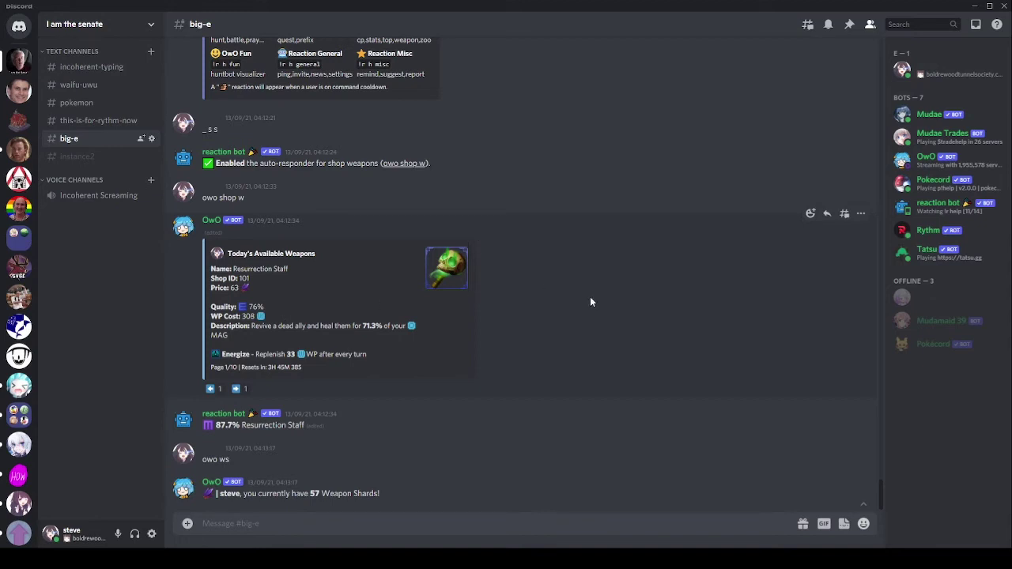
# - Send "_ stats" in the channel and request the OwO Stats help with "_ h stats"
pyautogui.scroll(3, 585, 299)
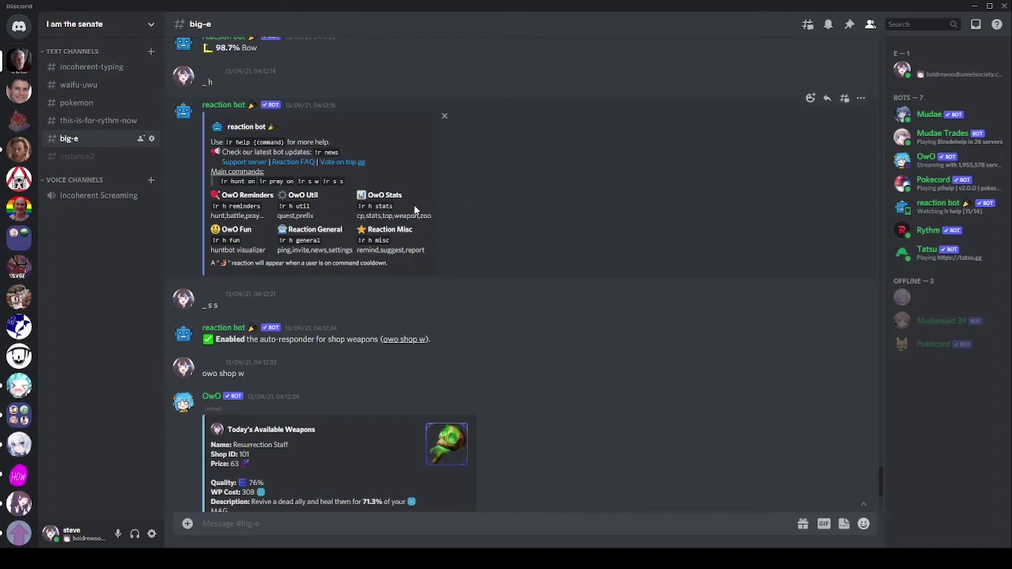
pyautogui.write('_')
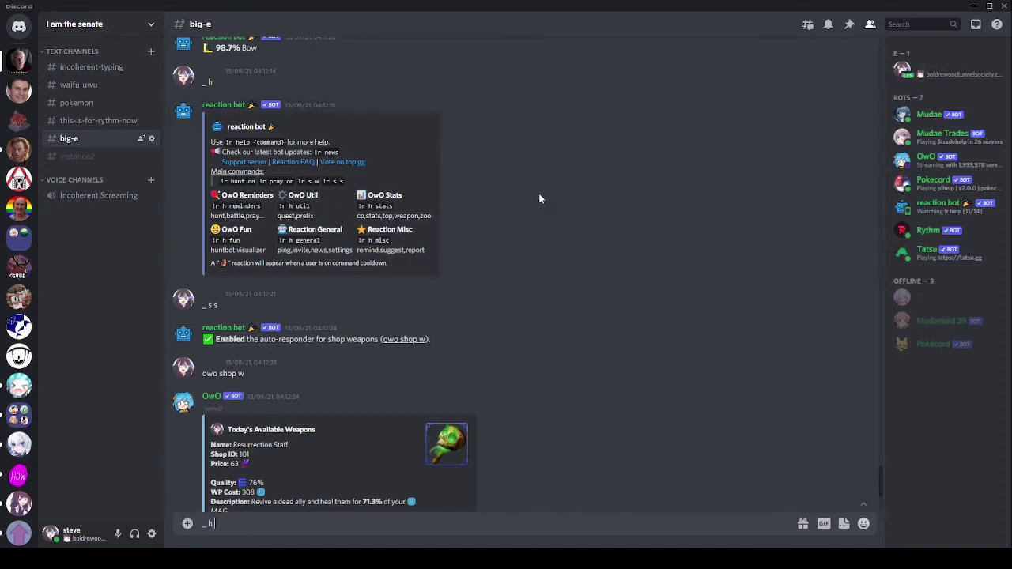
pyautogui.write(' h')
pyautogui.press('BackSpace')
pyautogui.write('stats')
pyautogui.press('Return')
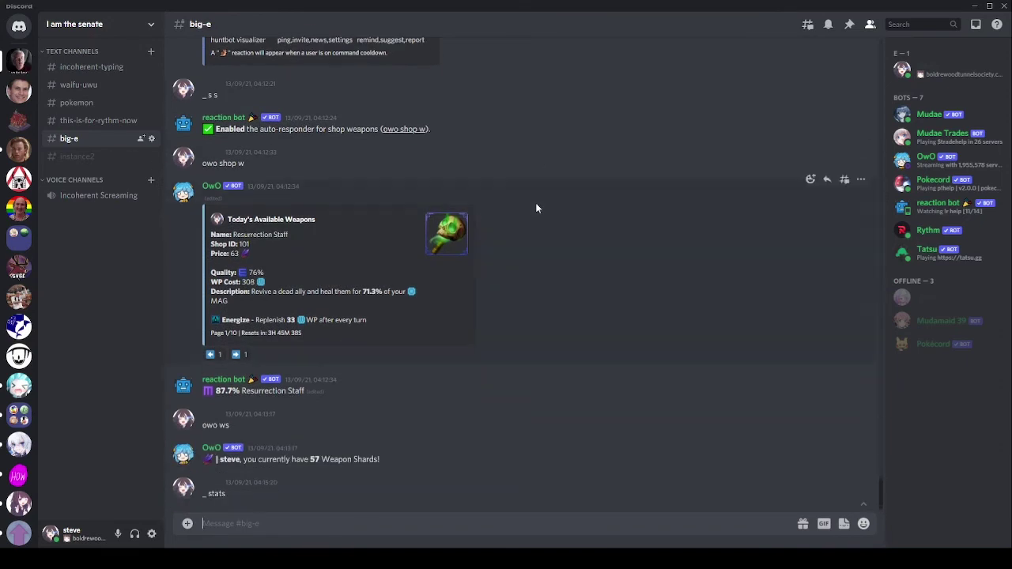
pyautogui.write('_ h stats')
pyautogui.press('Return')
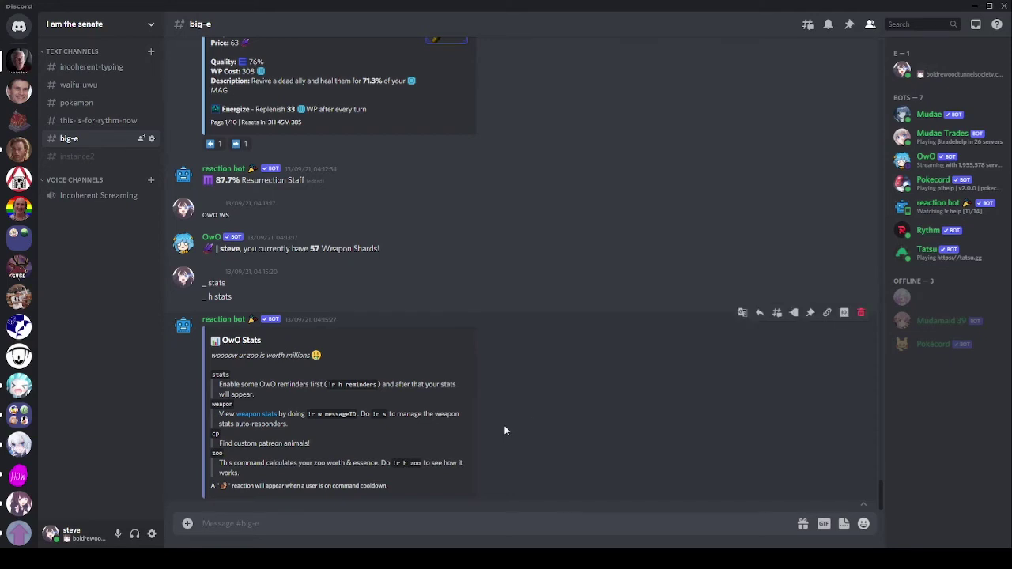
# - Request the zoo command's help with "_ h zoo" and show the zoo by sending "owo z"
pyautogui.write('_h zoo')
pyautogui.press('Return')
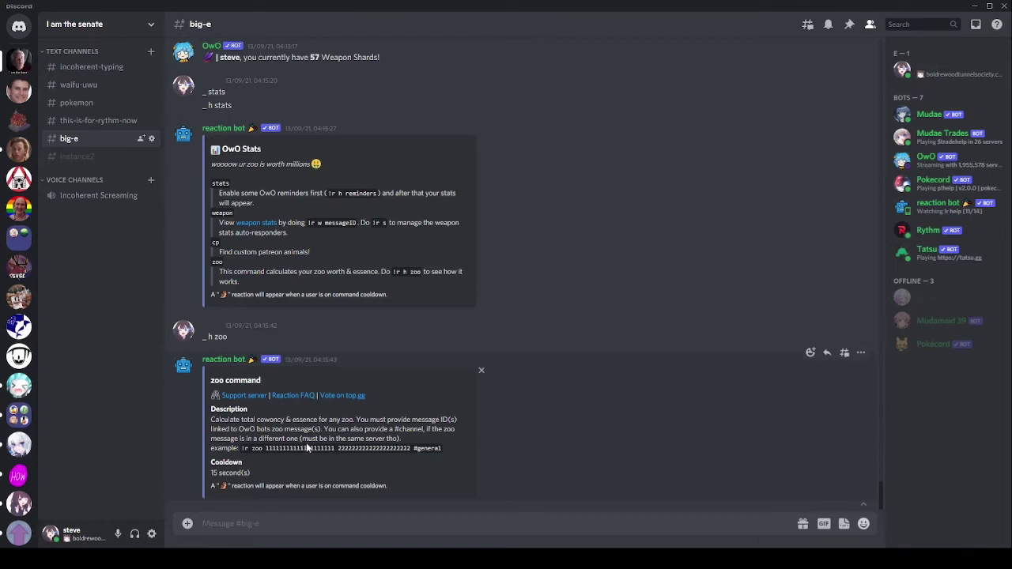
pyautogui.write('owo z')
pyautogui.press('Return')
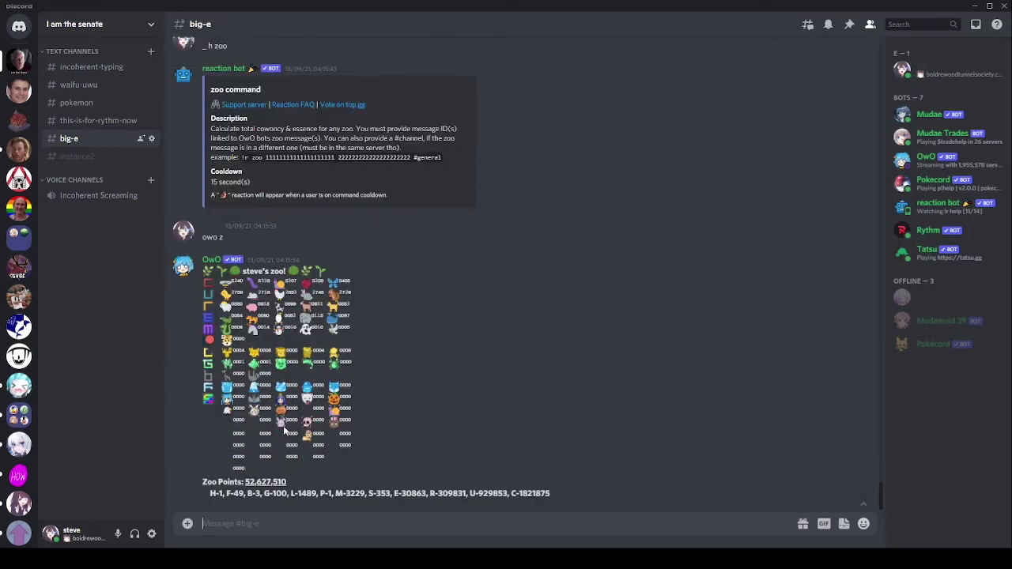
# - Calculate the current zoo's worth by sending "_ zoo" followed by the copied IDs of both OwO zoo messages
pyautogui.write('_')
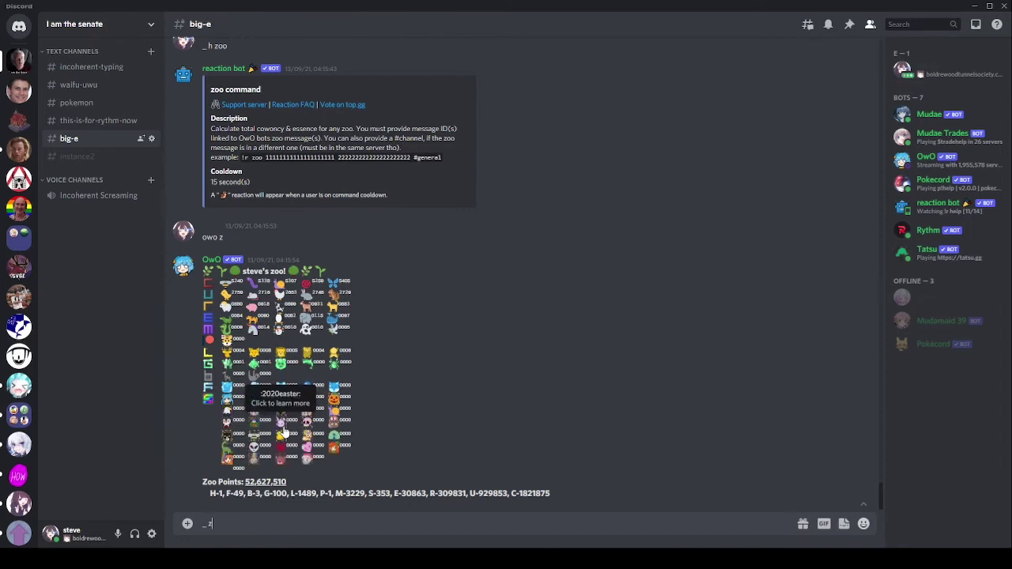
pyautogui.write(' zoo')
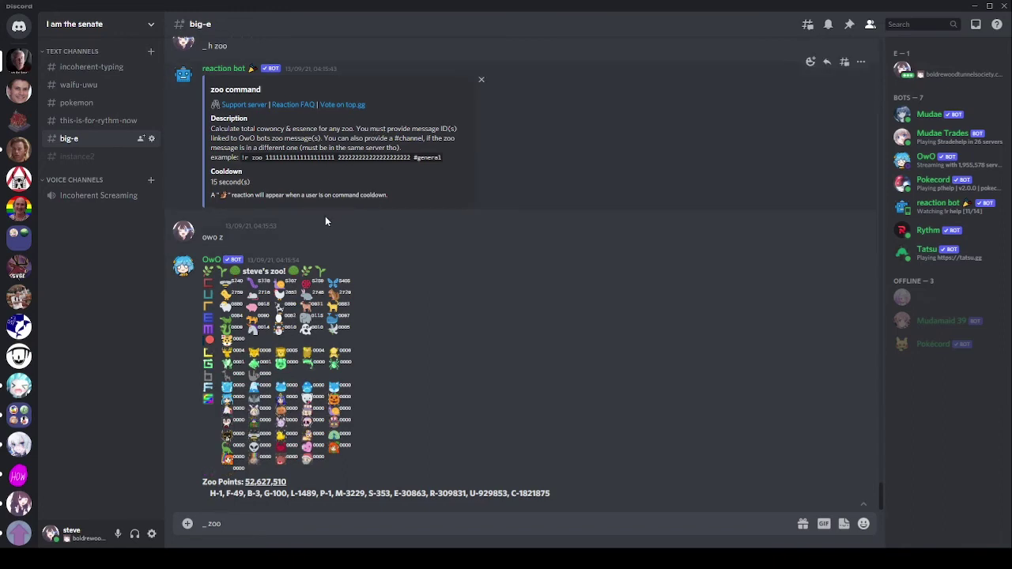
pyautogui.rightClick(489, 294)
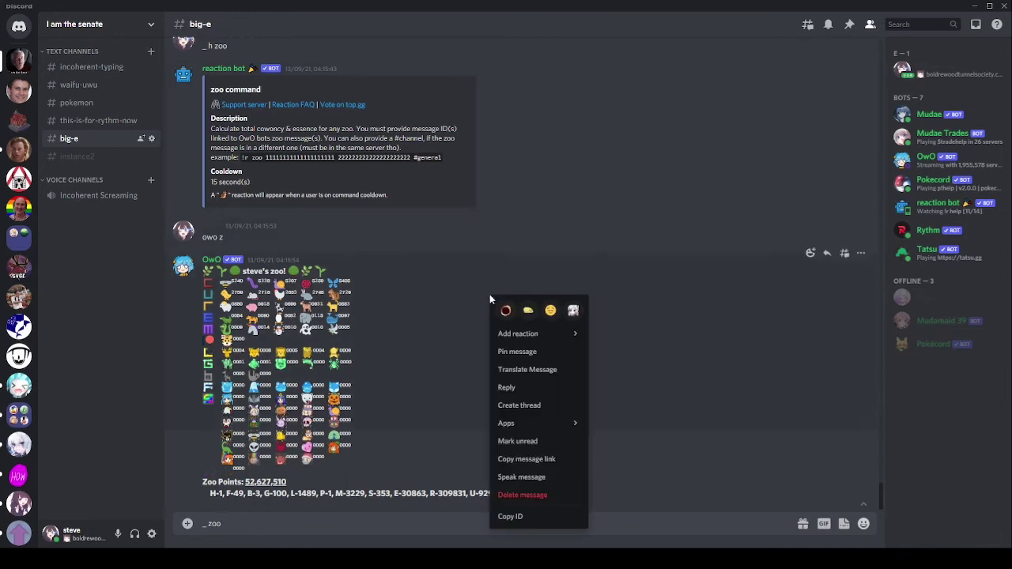
pyautogui.click(511, 517)
pyautogui.hotkey('ctrl', 'v')
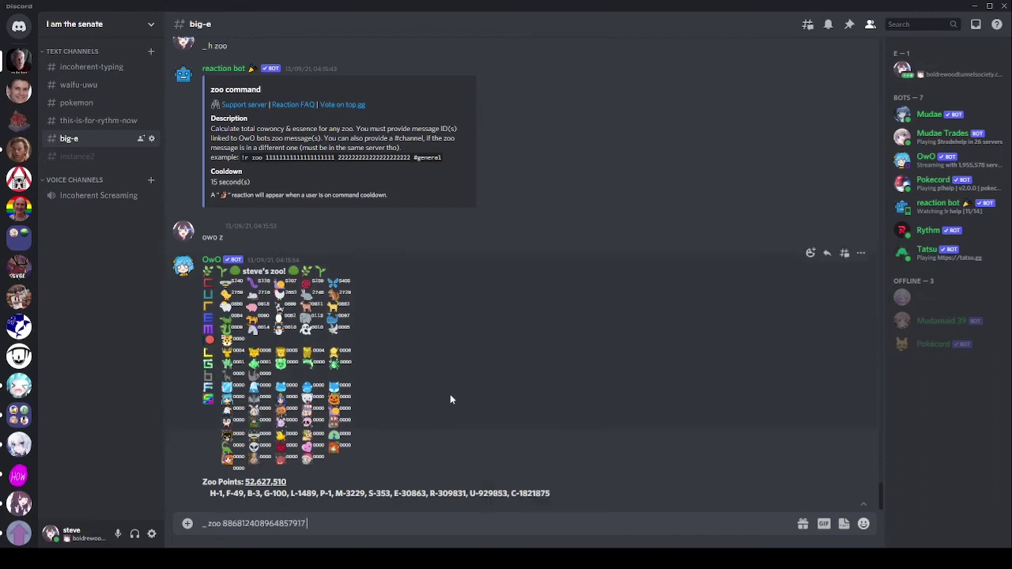
pyautogui.rightClick(470, 450)
pyautogui.click(500, 531)
pyautogui.hotkey('ctrl', 'v')
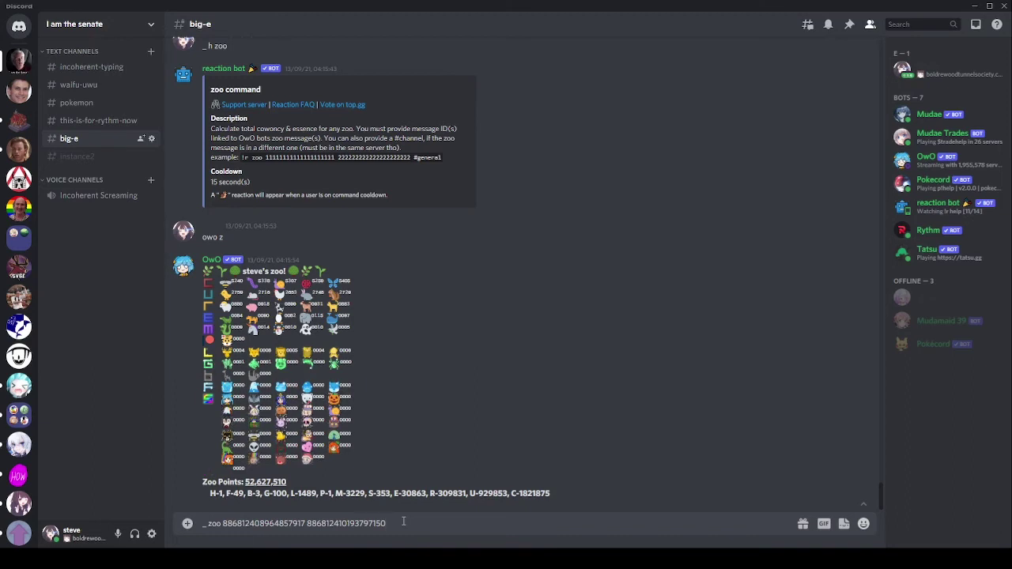
pyautogui.press('Return')
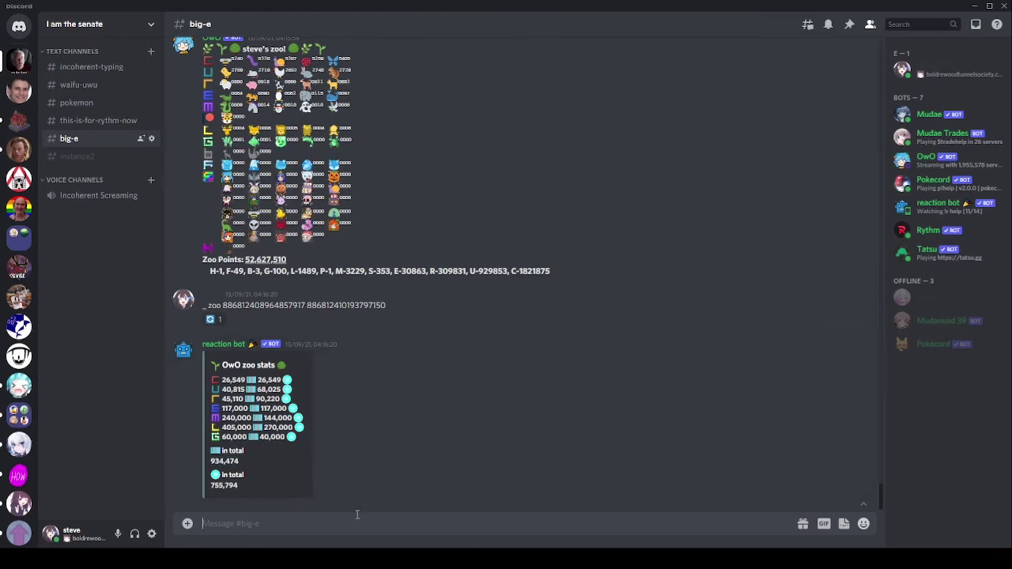
# - Request the zoo display by sending "owo zoo display", and send the same command a second time
pyautogui.write('owo zoo display')
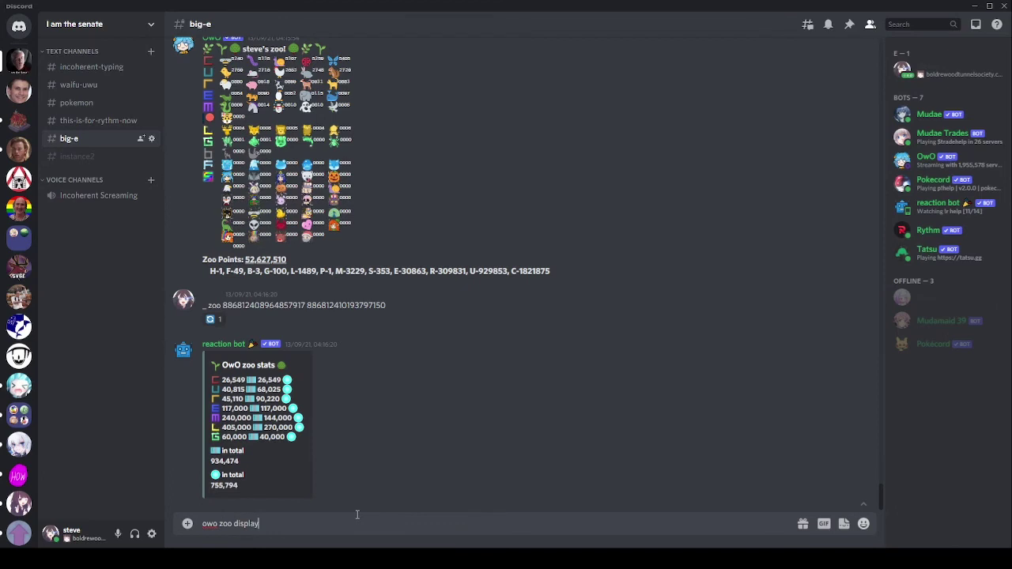
pyautogui.press('Return')
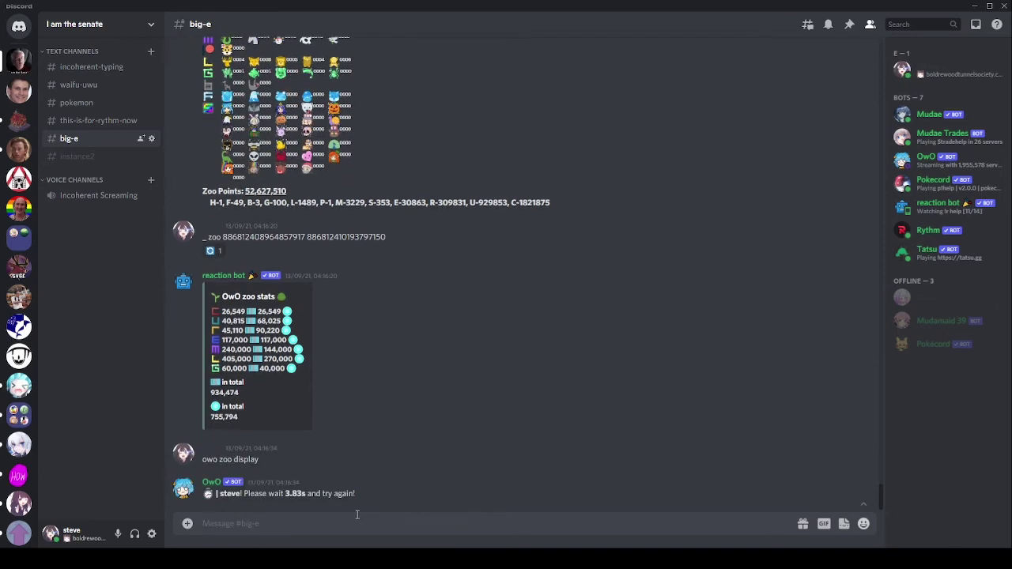
pyautogui.tripleClick(243, 460)
pyautogui.hotkey('ctrl', 'c')
pyautogui.click(313, 511)
pyautogui.hotkey('ctrl', 'v')
pyautogui.press('Return')
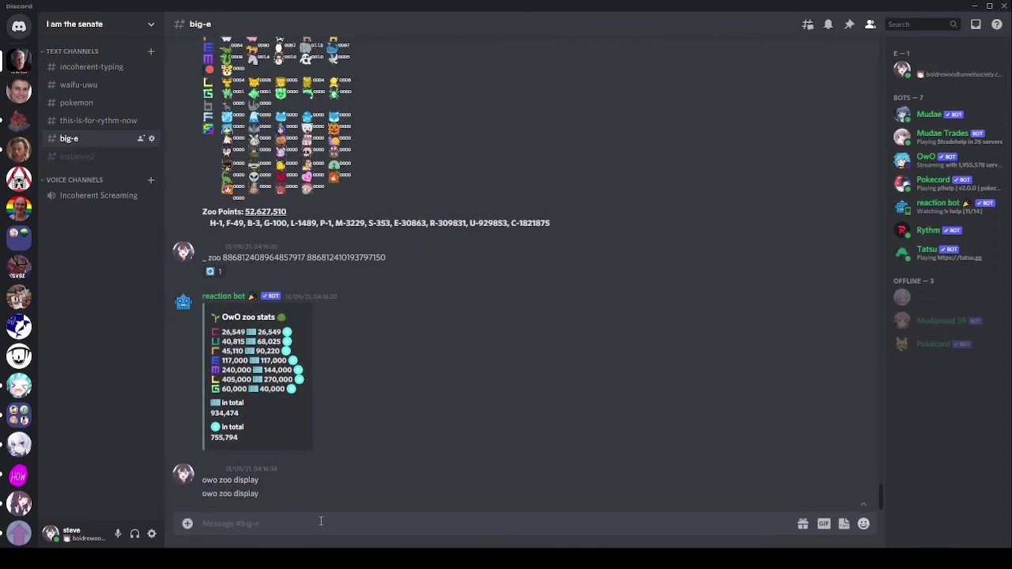
# - Calculate the worth of the zoo display by sending "_ zoo" with both of its message IDs, and examine the totals
pyautogui.write('_ zoo')
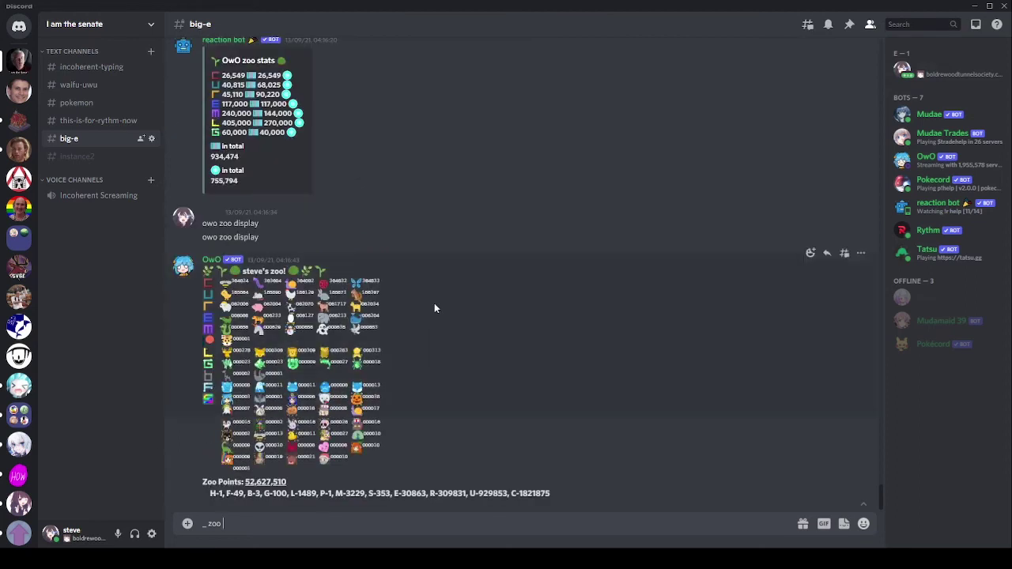
pyautogui.rightClick(434, 303)
pyautogui.click(456, 525)
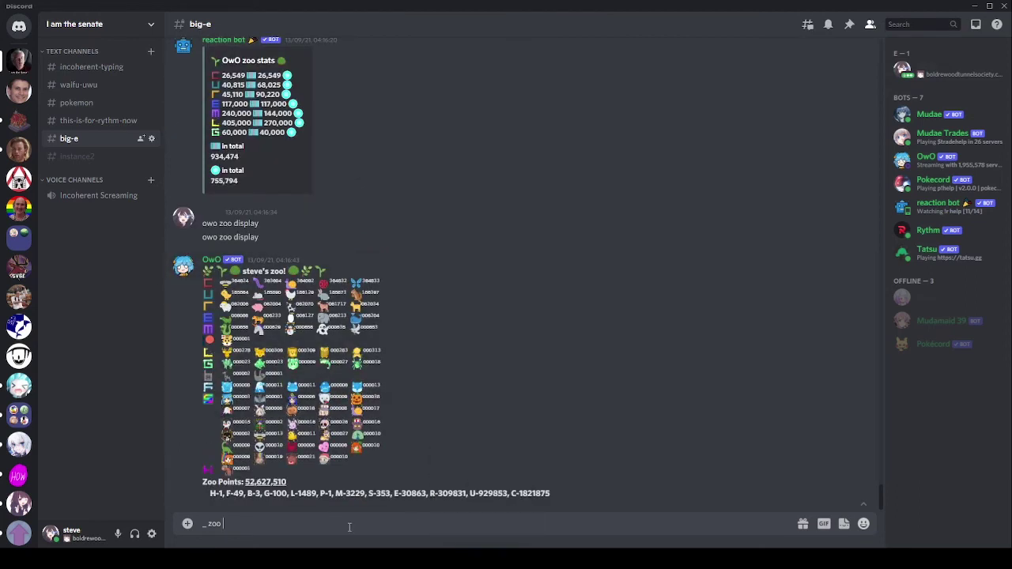
pyautogui.hotkey('ctrl', 'v')
pyautogui.rightClick(439, 433)
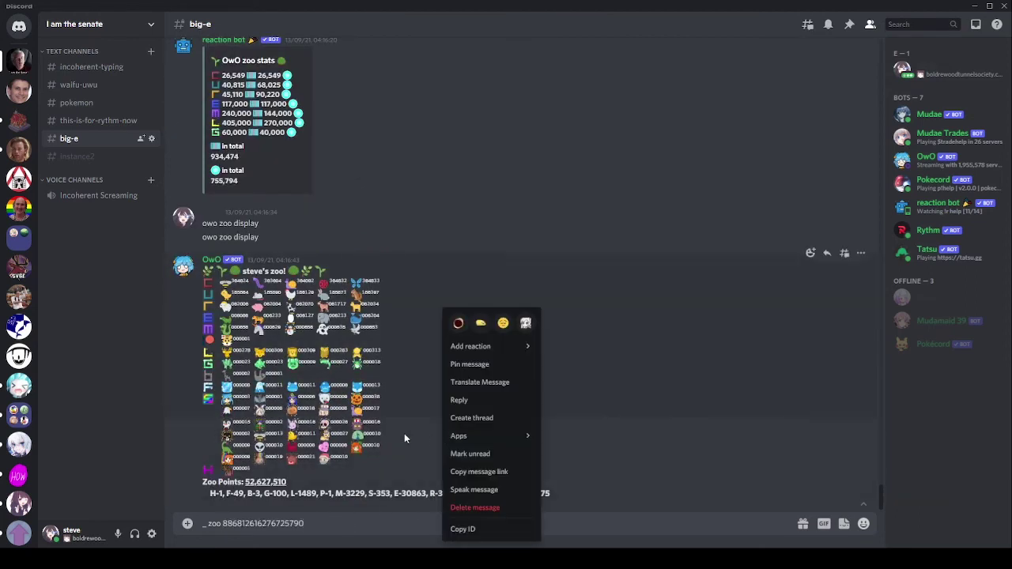
pyautogui.click(404, 433)
pyautogui.rightClick(404, 433)
pyautogui.click(427, 524)
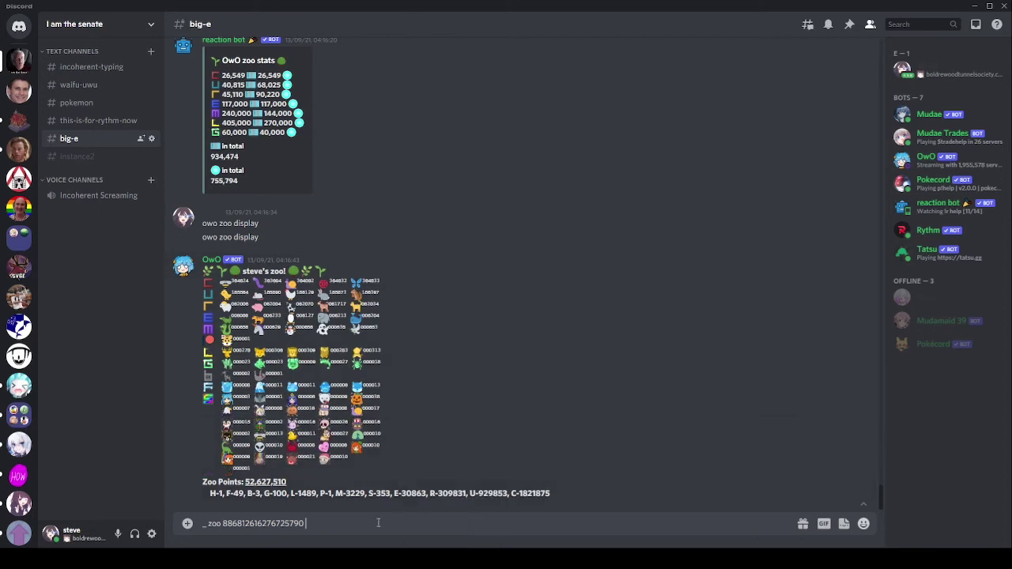
pyautogui.hotkey('ctrl', 'v')
pyautogui.press('Return')
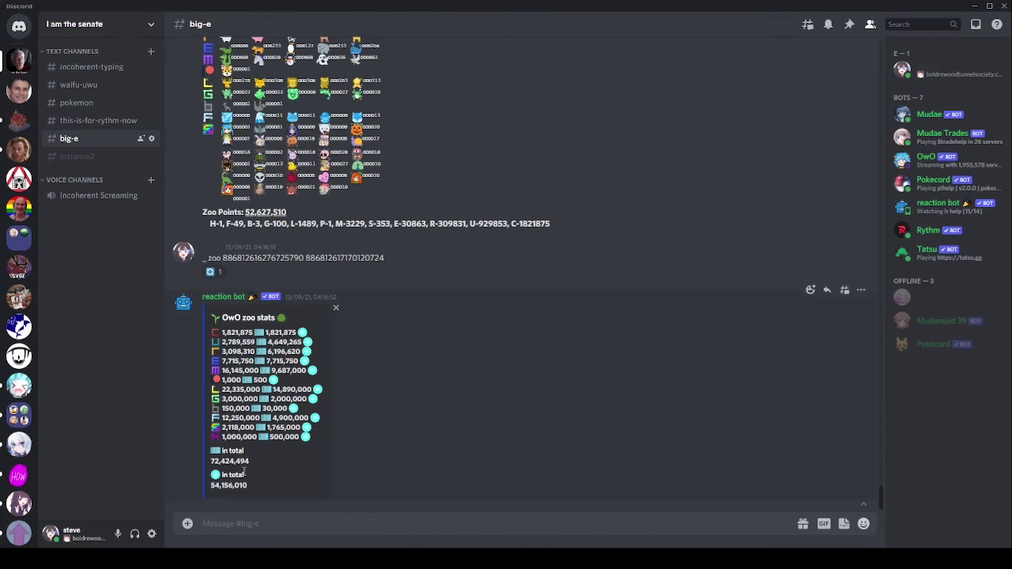
pyautogui.doubleClick(224, 461)
pyautogui.click(390, 522)
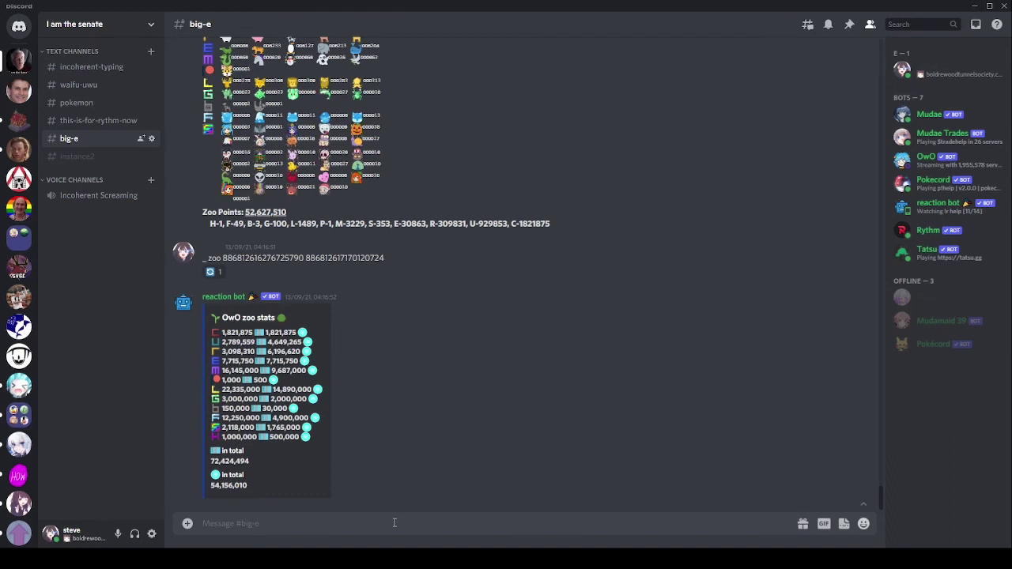
# - Request the help overview again with "_ h" and the OwO Stats help with "_ h stats"
pyautogui.write('_h')
pyautogui.press('Return')
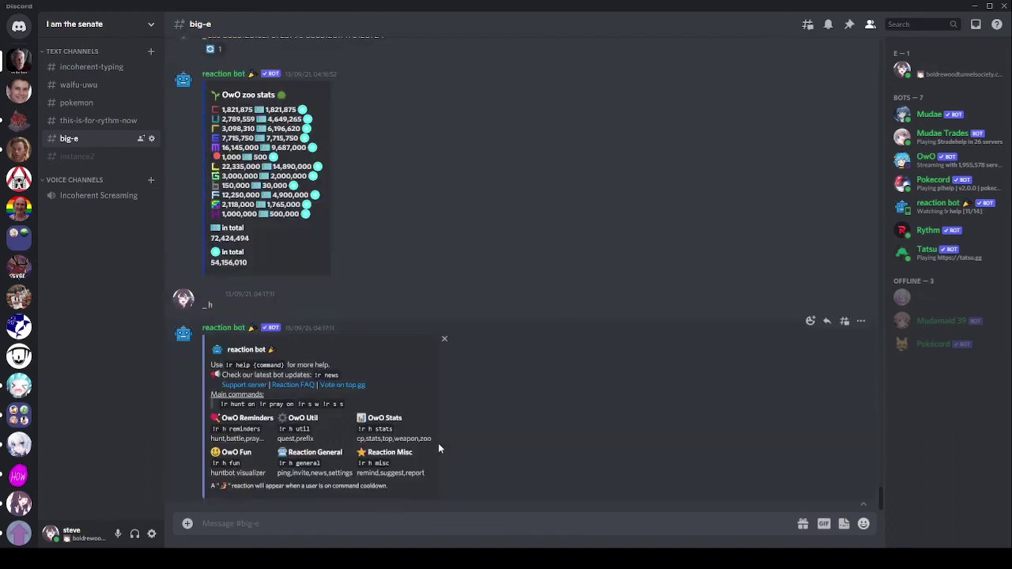
pyautogui.write('_h stats')
pyautogui.press('Return')
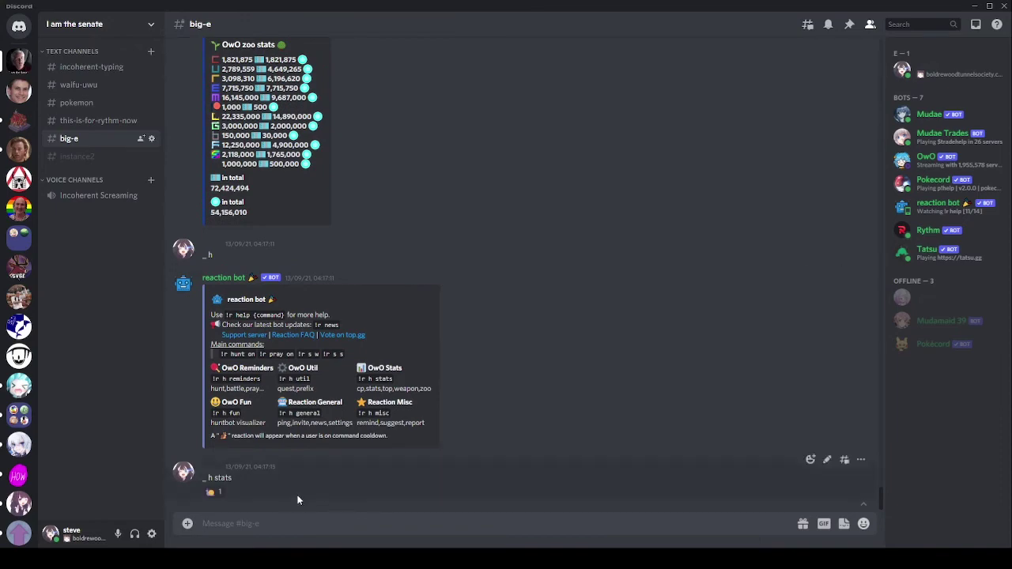
# - Look back through the channel history at the OwO Stats help and the OwO Reminders and OwO Stats categories of the help overview
pyautogui.scroll(10, 512, 362)
pyautogui.scroll(5, 512, 362)
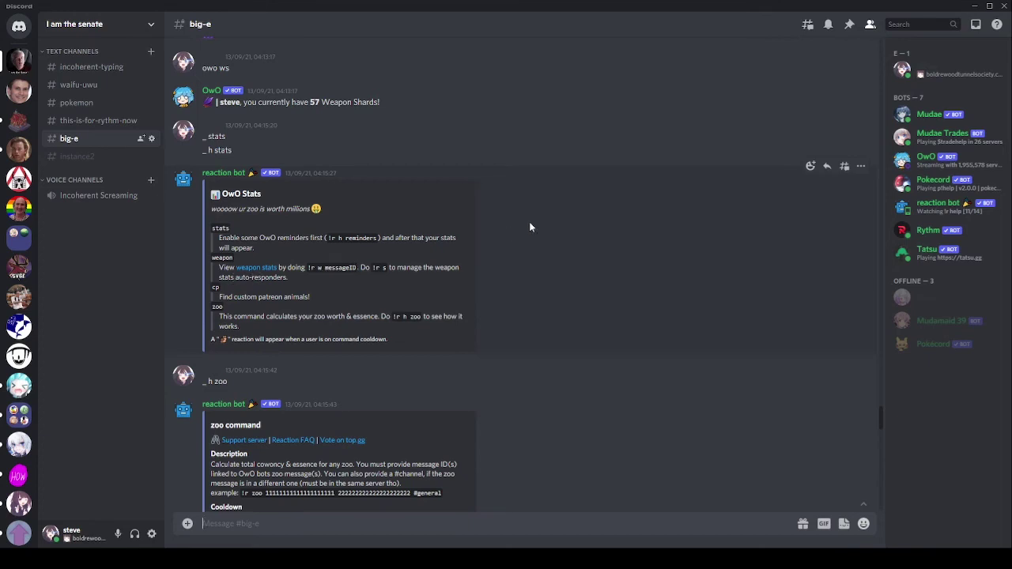
pyautogui.scroll(-8, 530, 227)
pyautogui.scroll(8, 531, 227)
pyautogui.scroll(5, 531, 226)
pyautogui.scroll(-7, 530, 227)
pyautogui.scroll(1, 530, 227)
pyautogui.scroll(5, 531, 227)
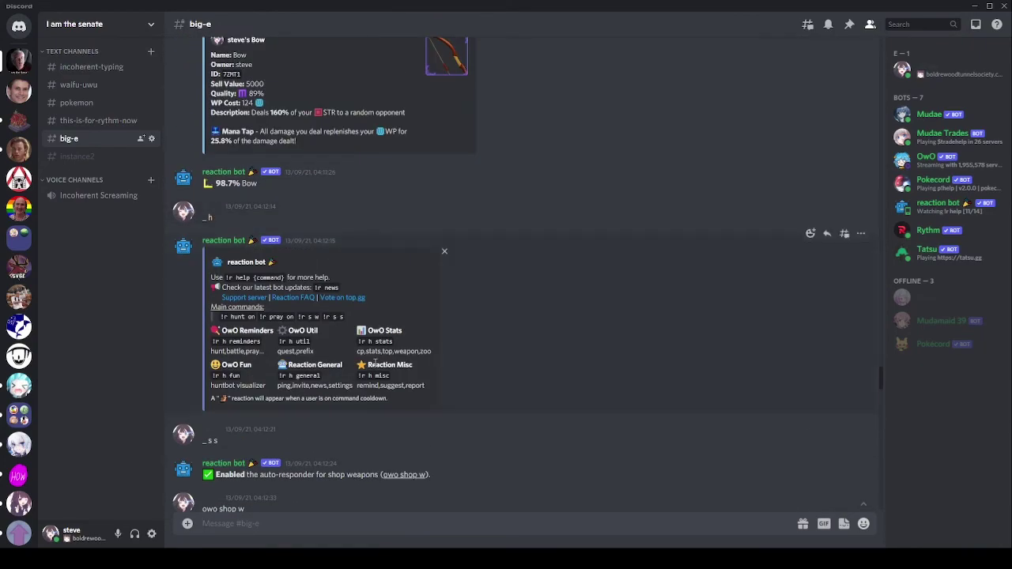
pyautogui.doubleClick(228, 331)
pyautogui.tripleClick(379, 330)
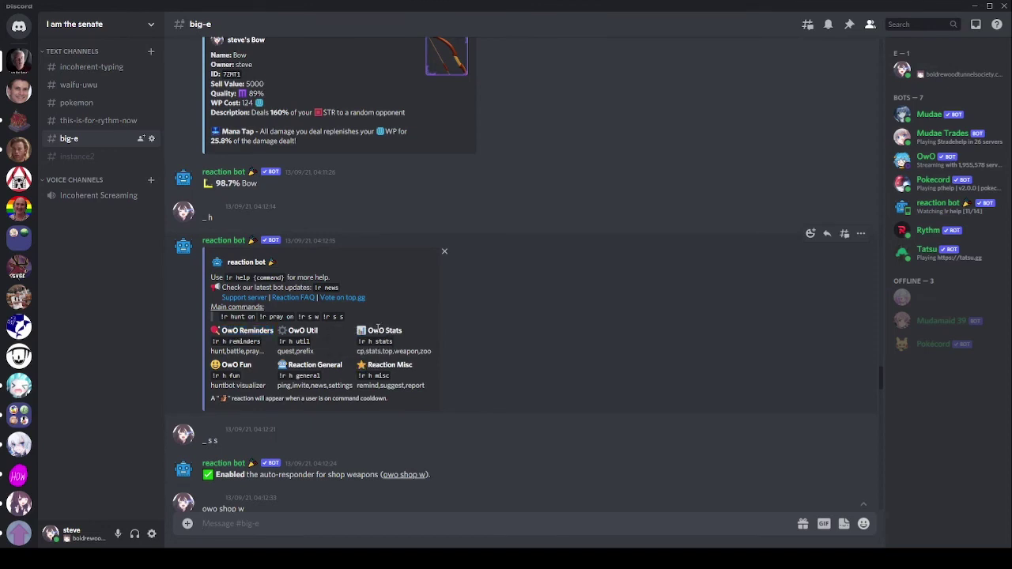
# - Point out the OwO Fun category in the help overview and request its help by sending "_ h fun"
pyautogui.click(466, 330)
pyautogui.moveTo(222, 365); pyautogui.dragTo(251, 364)
pyautogui.click(594, 365)
pyautogui.write('_h fun')
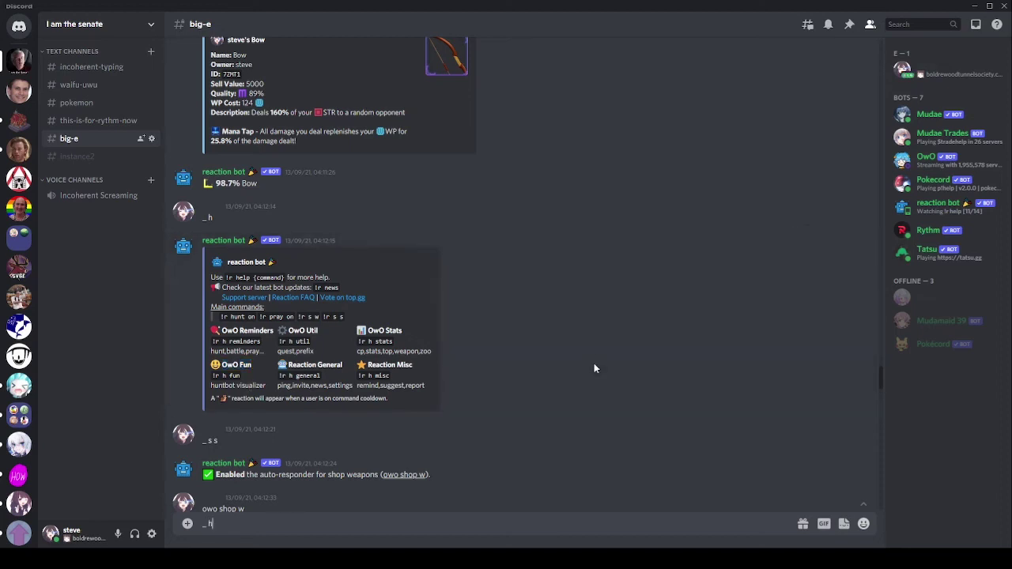
pyautogui.press('Return')
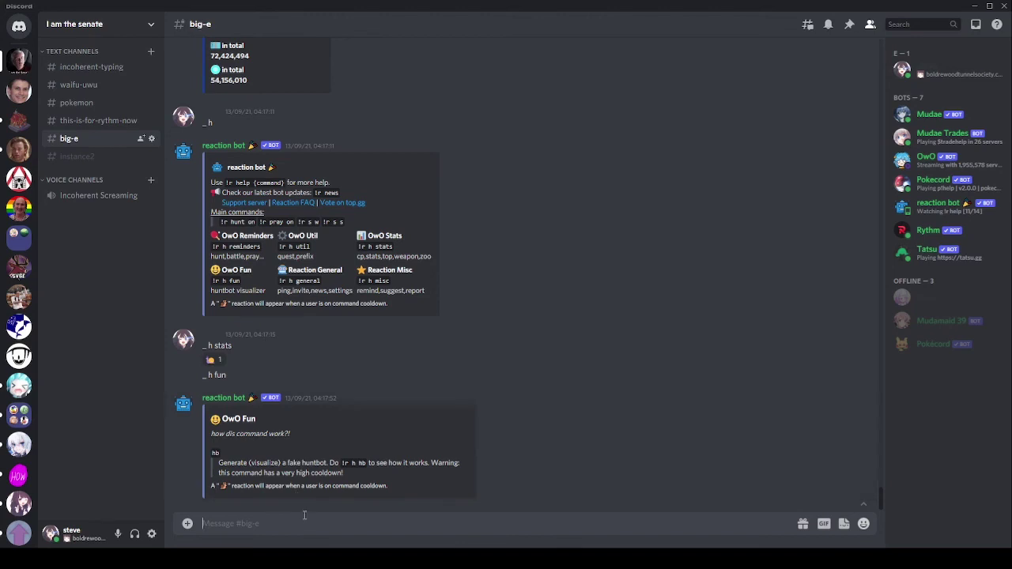
# - Request the huntbot command's help with "_ h hb" and try generating a fake huntbot by sending "_ owohb 1000 -50"
pyautogui.write('_ h hb')
pyautogui.press('Return')
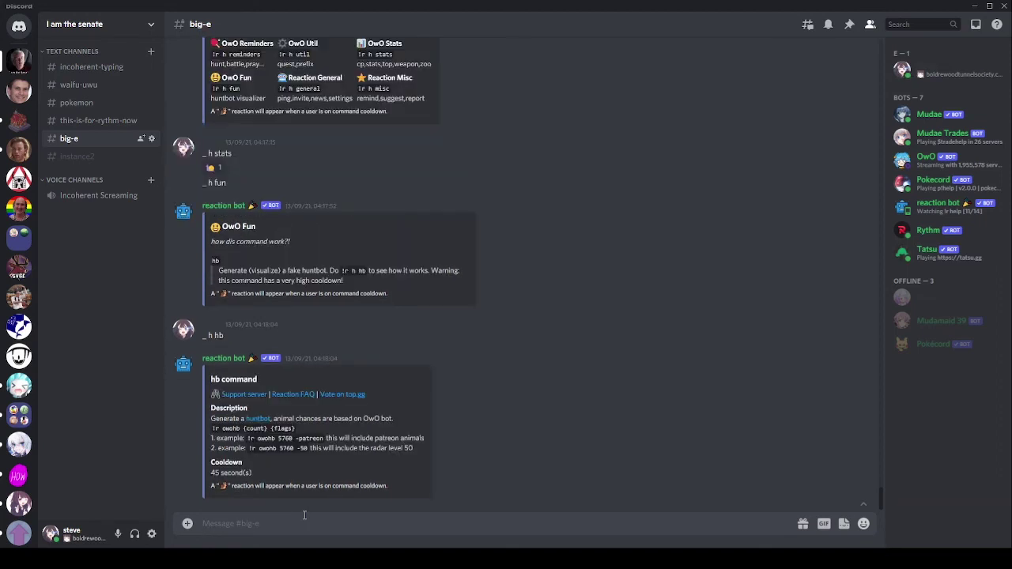
pyautogui.write('_ owohb 1000 -50')
pyautogui.press('Return')
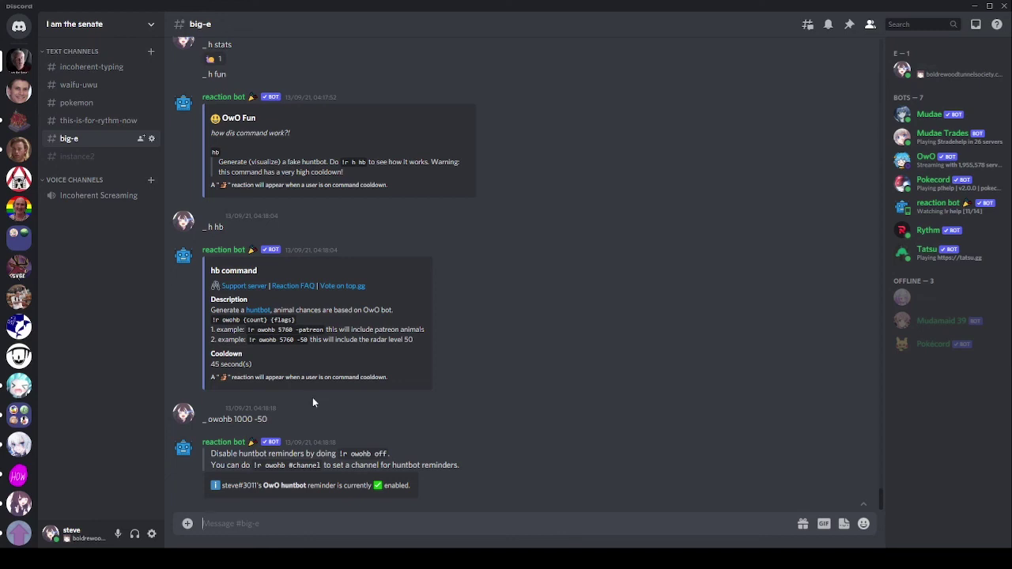
# - View reaction bot's profile card, highlight its name, and close the card
pyautogui.click(185, 263)
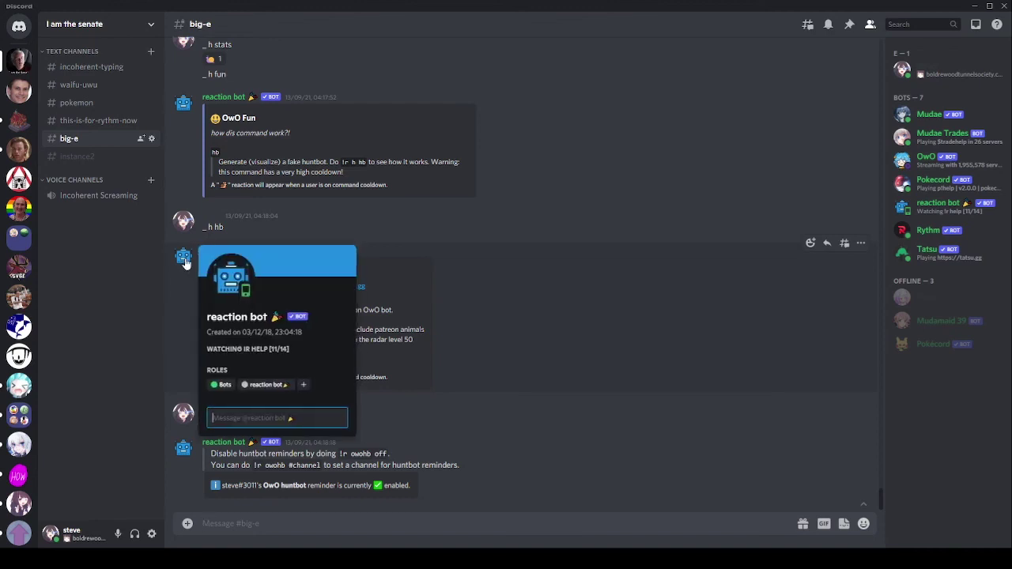
pyautogui.tripleClick(235, 316)
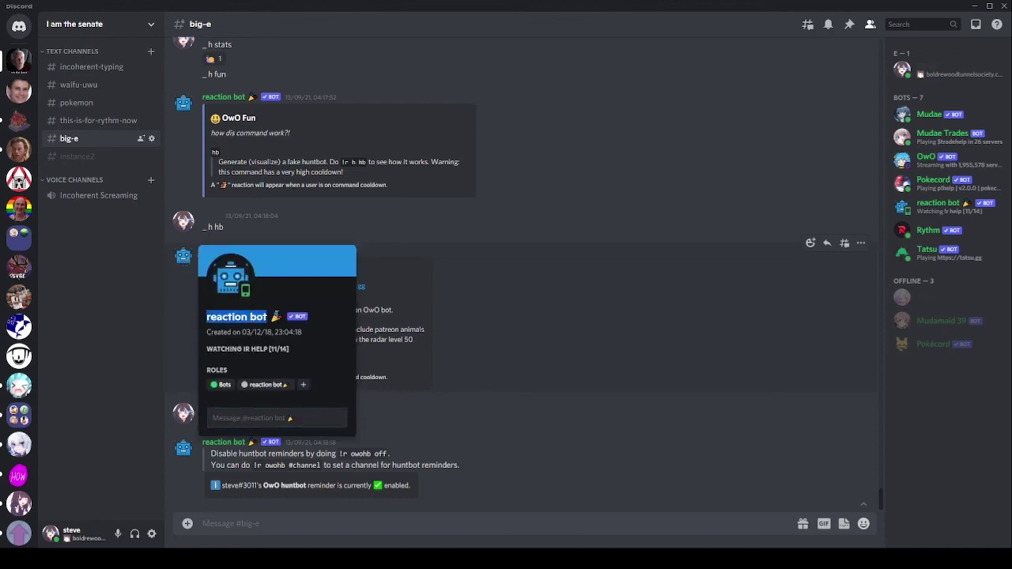
pyautogui.click(520, 409)
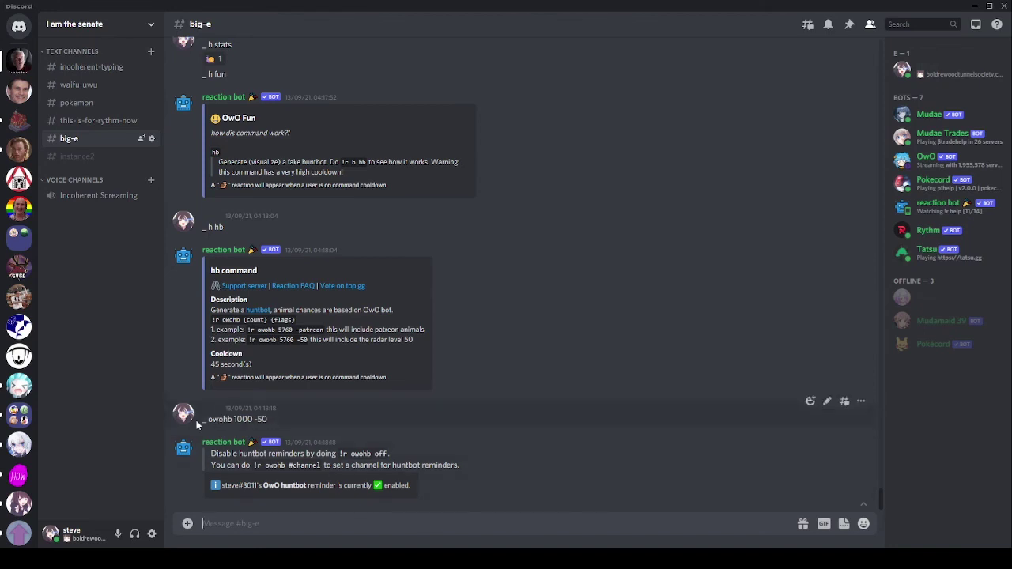
# - Highlight the "_ owohb 1000 -50" message together with the bot's reply to review them, and clear the selection
pyautogui.moveTo(198, 419); pyautogui.dragTo(579, 507)
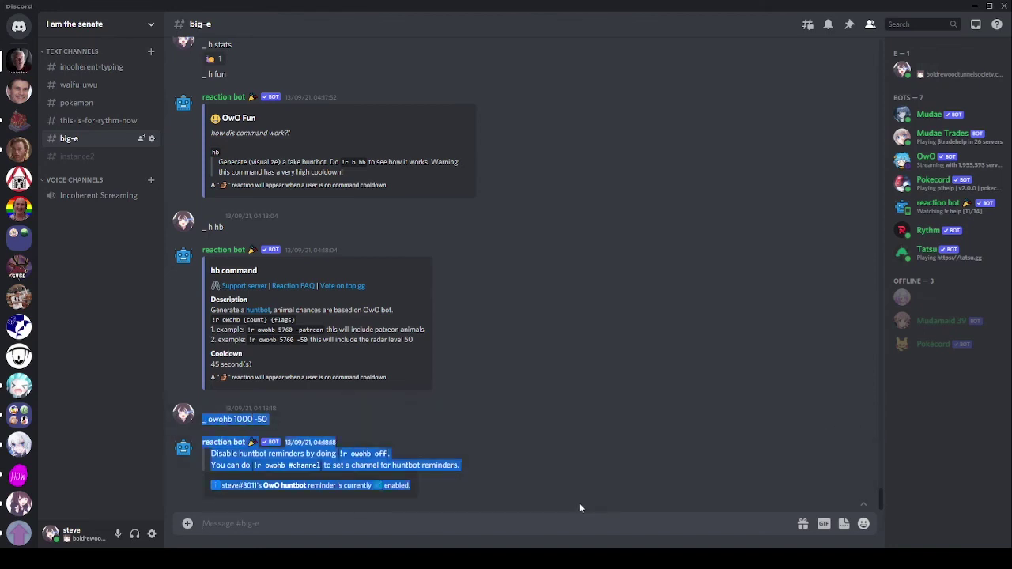
pyautogui.click(304, 521)
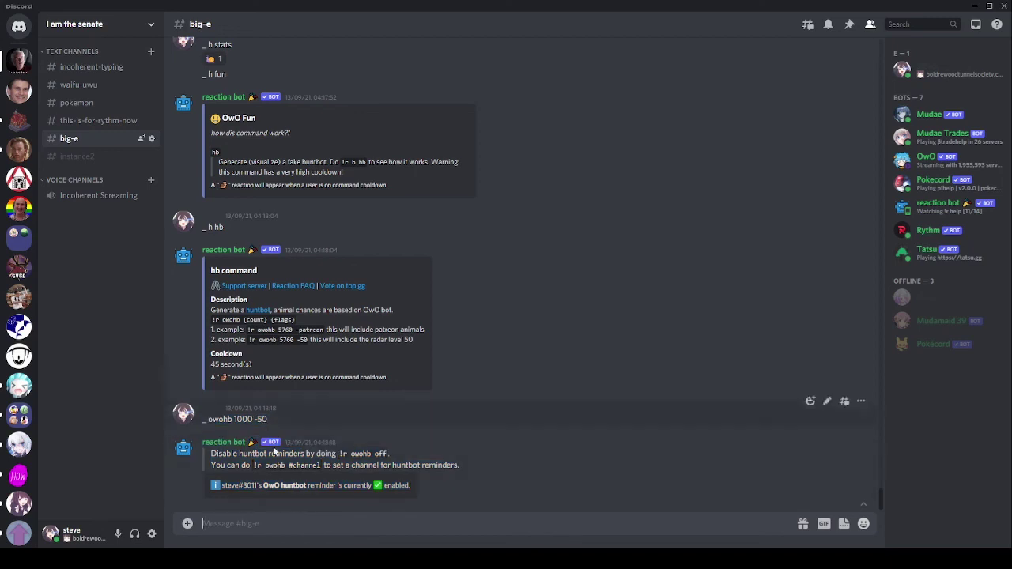
pyautogui.click(300, 515)
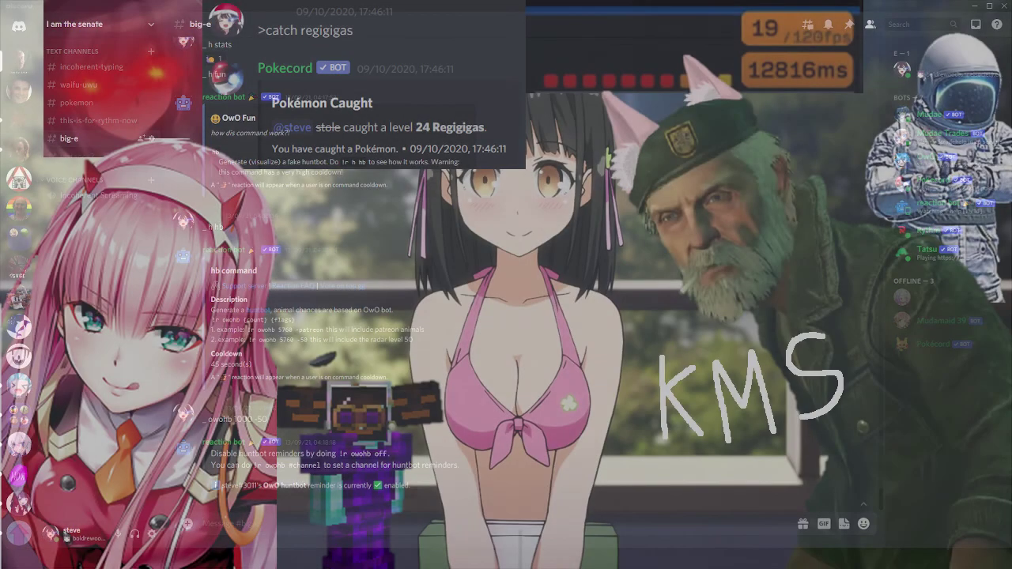